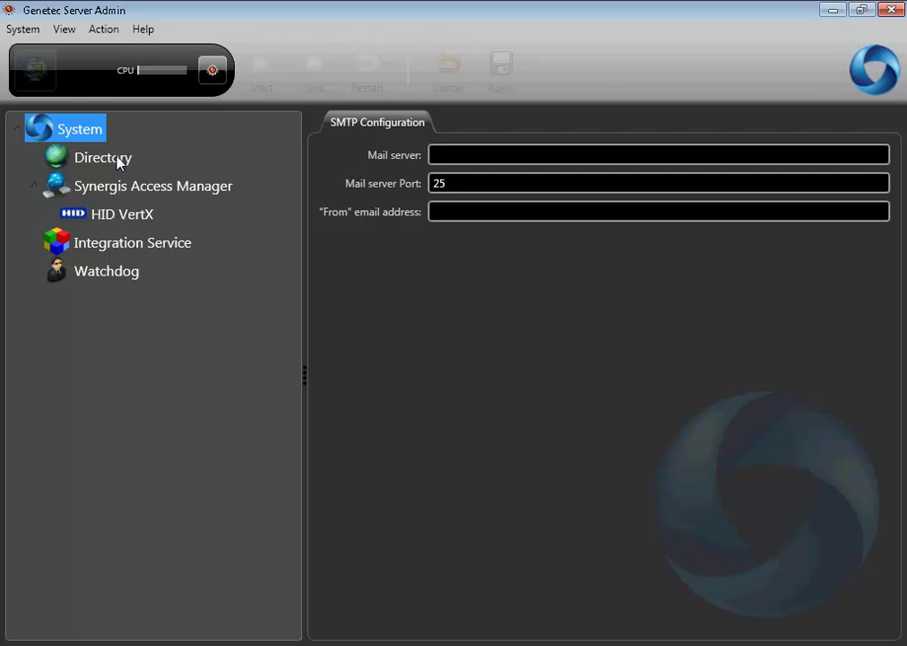
# Step: Show the Directory's Security Center licence rights, where Number of Active Directories allows one
pyautogui.click(119, 162)
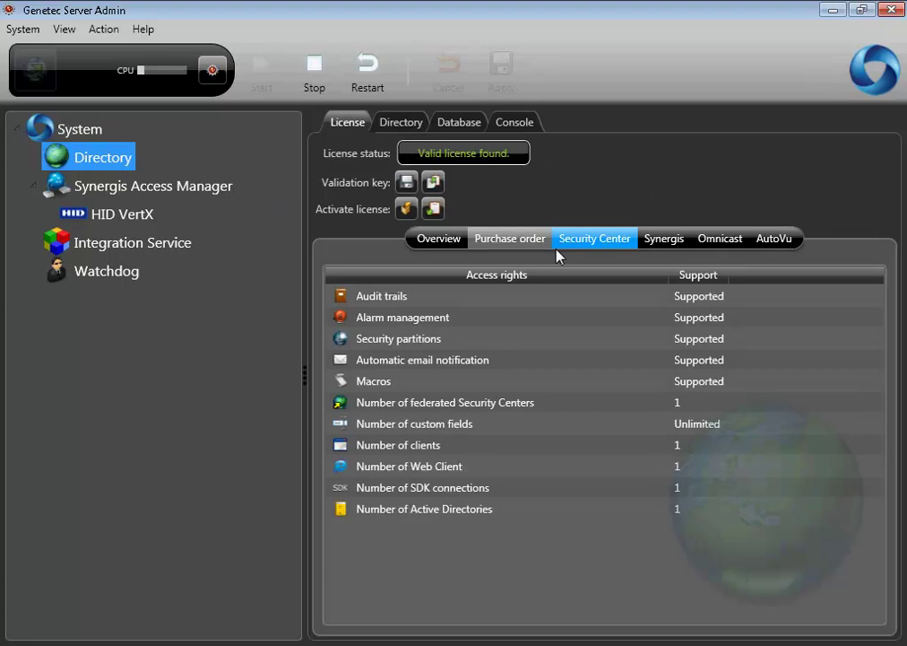
pyautogui.click(599, 246)
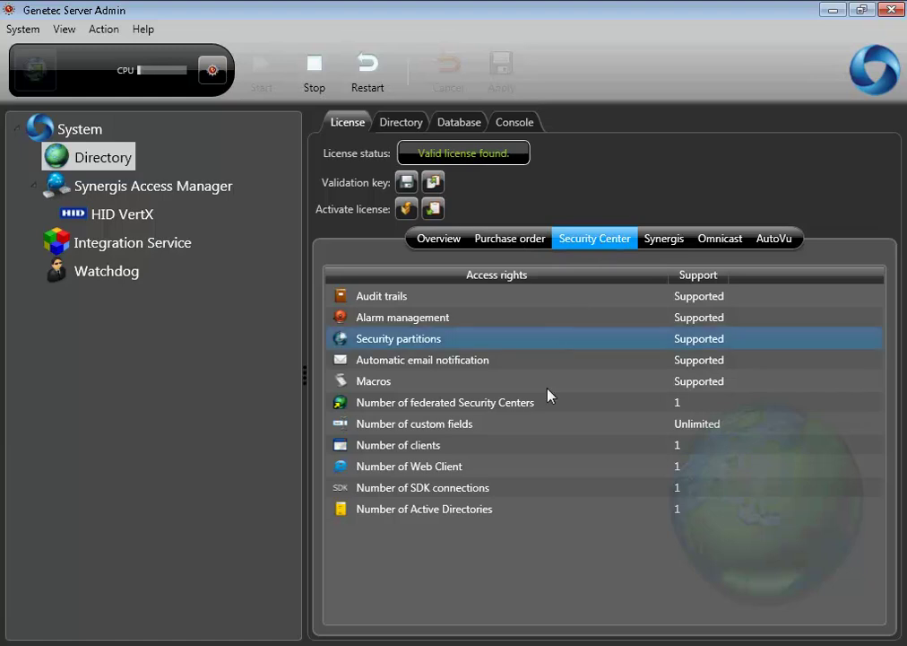
pyautogui.click(488, 518)
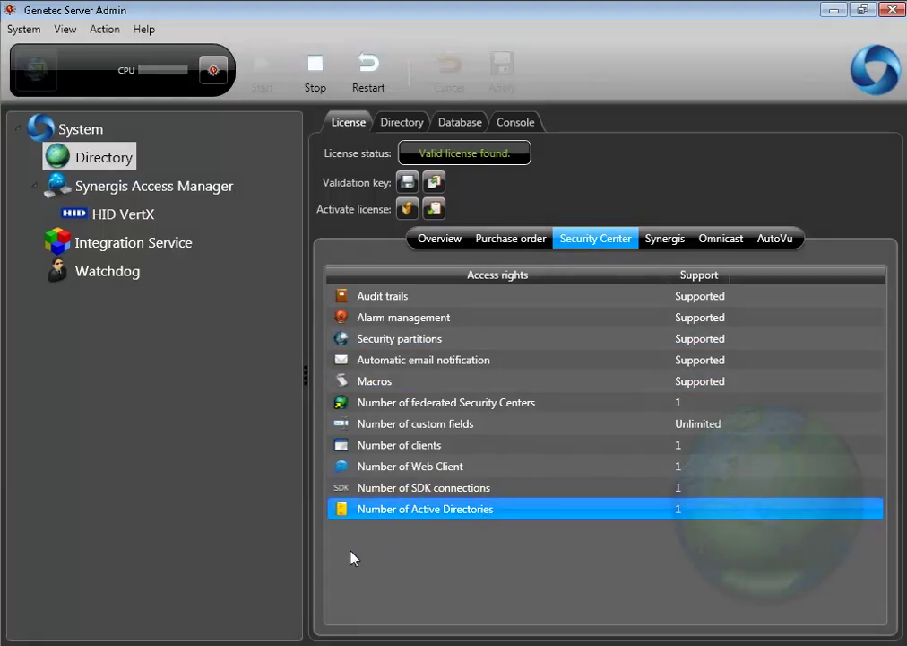
pyautogui.press('super')
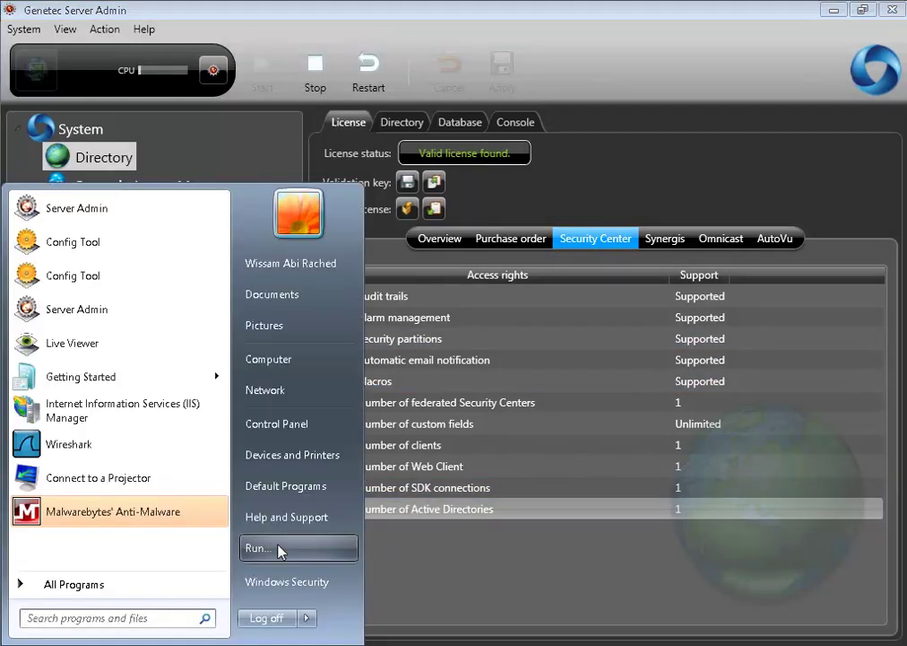
# Step: Launch services.msc maximized, jump to the Genetec services, and widen the Name column
pyautogui.click(281, 551)
pyautogui.write('serv')
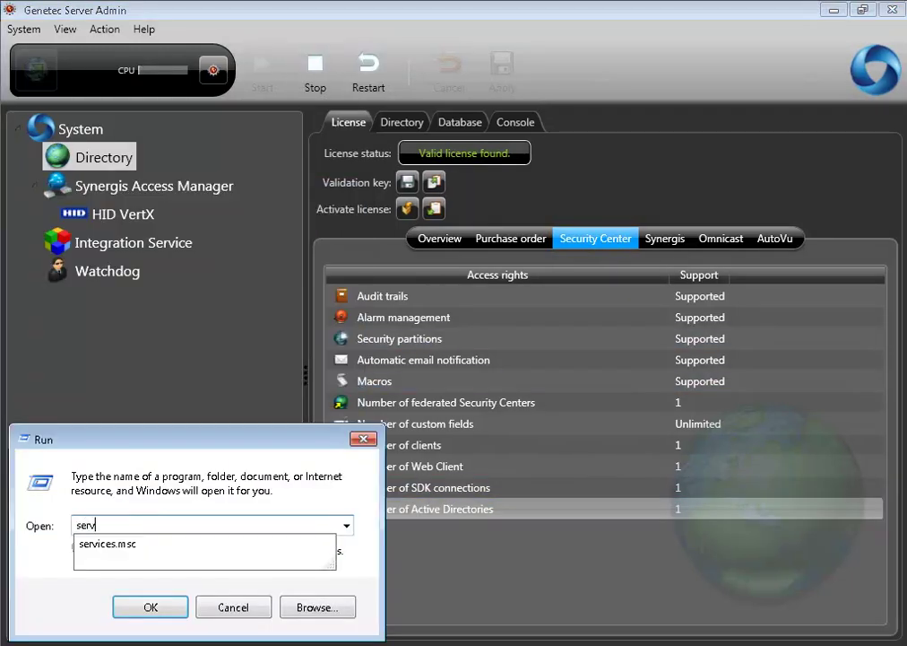
pyautogui.write('ices.ms')
pyautogui.click(281, 551)
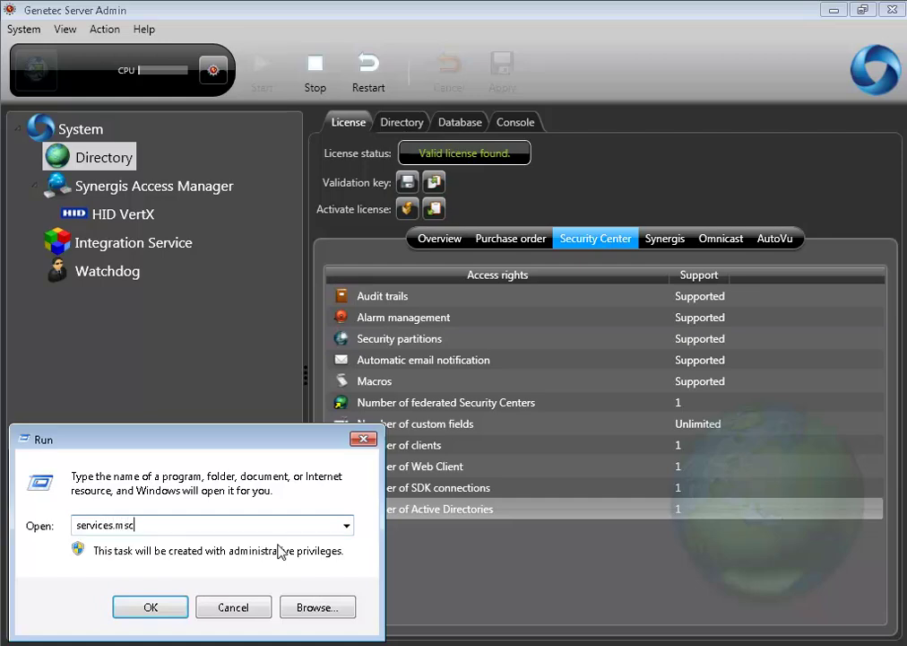
pyautogui.press('Return')
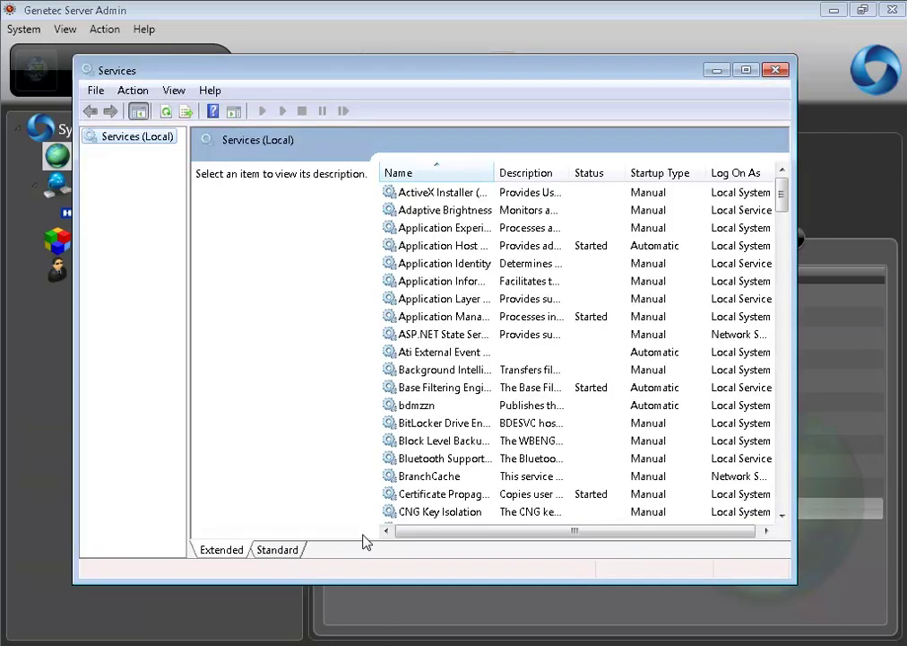
pyautogui.doubleClick(527, 76)
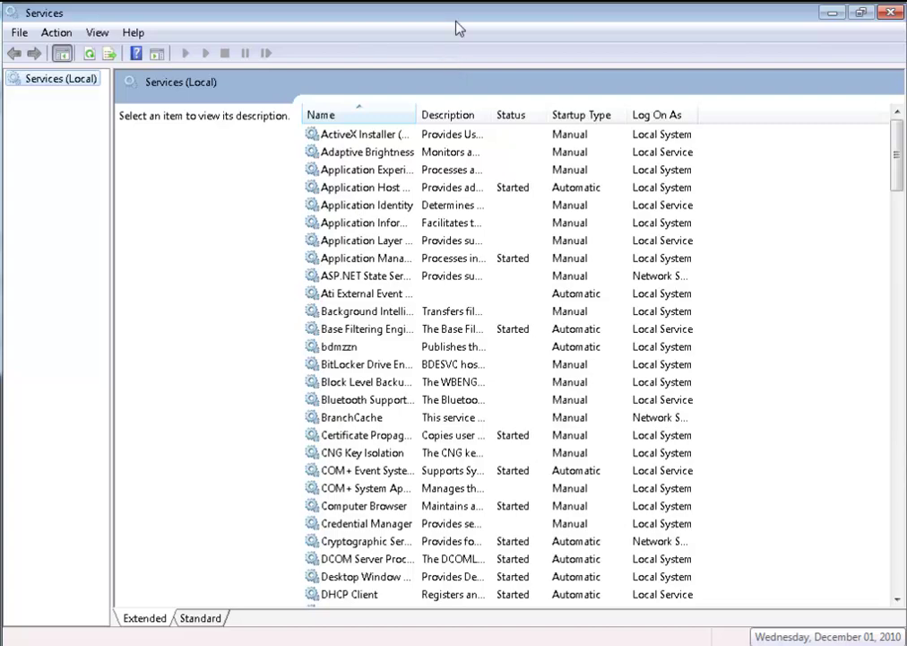
pyautogui.click(334, 135)
pyautogui.press('g')
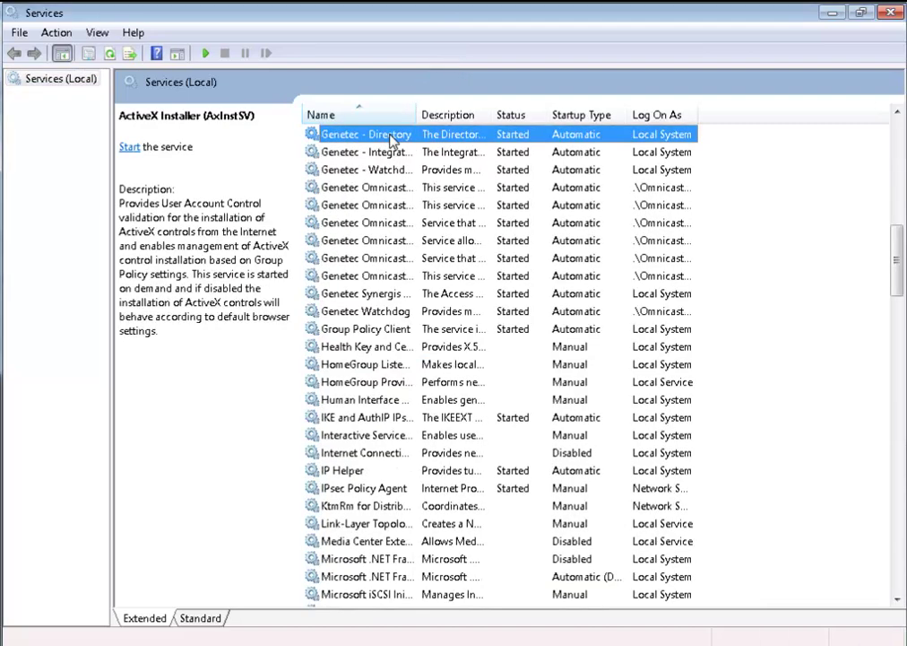
pyautogui.moveTo(415, 116); pyautogui.dragTo(467, 115)
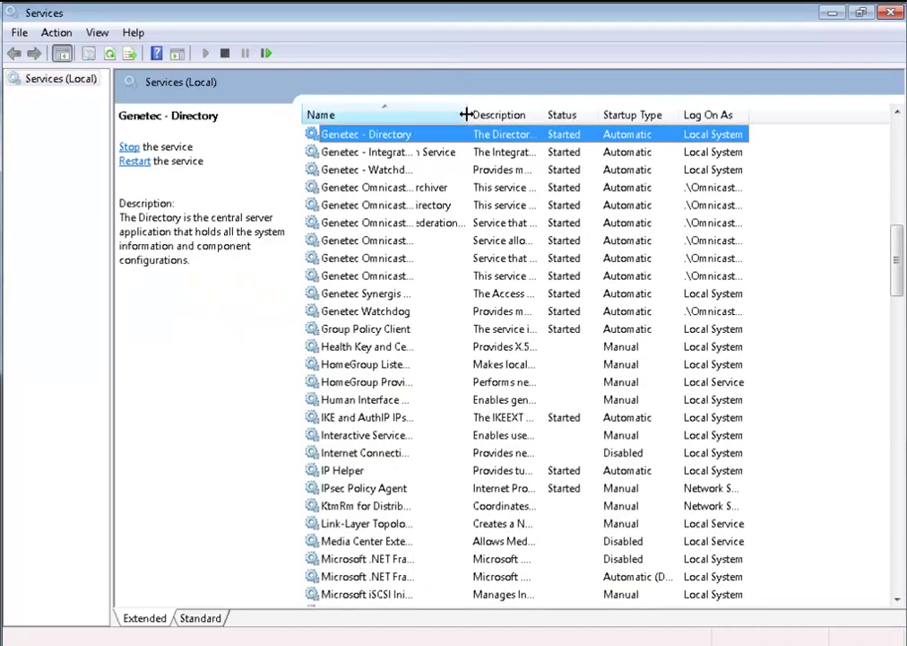
# Step: Stop the Genetec - Integration Service and open its properties
pyautogui.click(458, 155)
pyautogui.rightClick(458, 156)
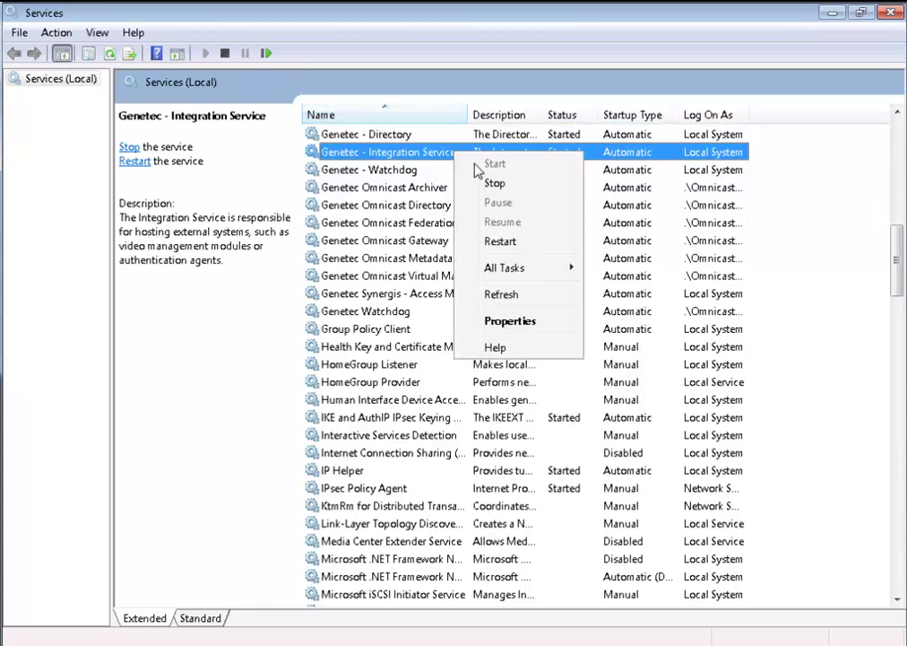
pyautogui.click(492, 183)
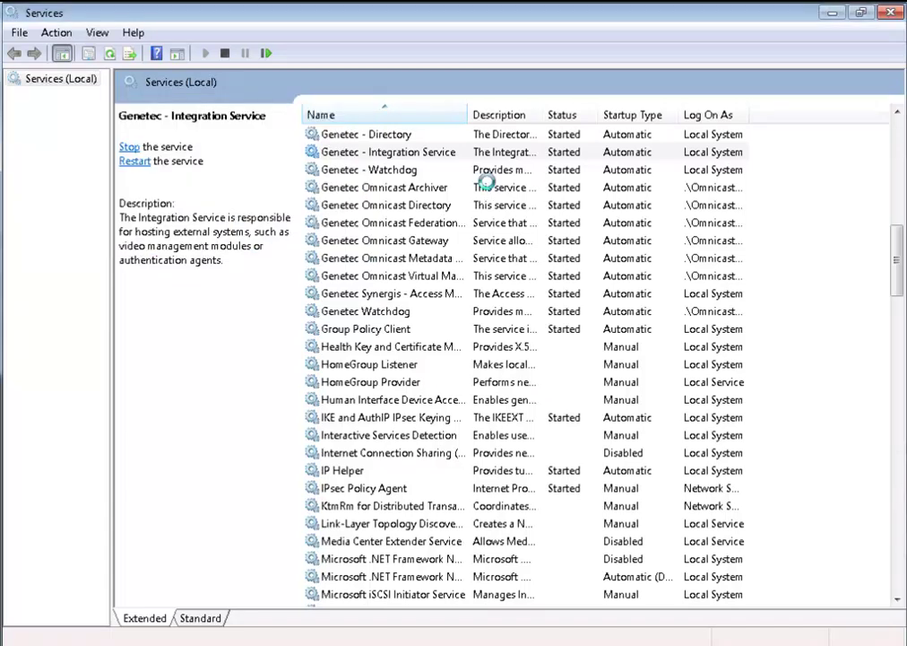
pyautogui.rightClick(531, 153)
pyautogui.click(571, 325)
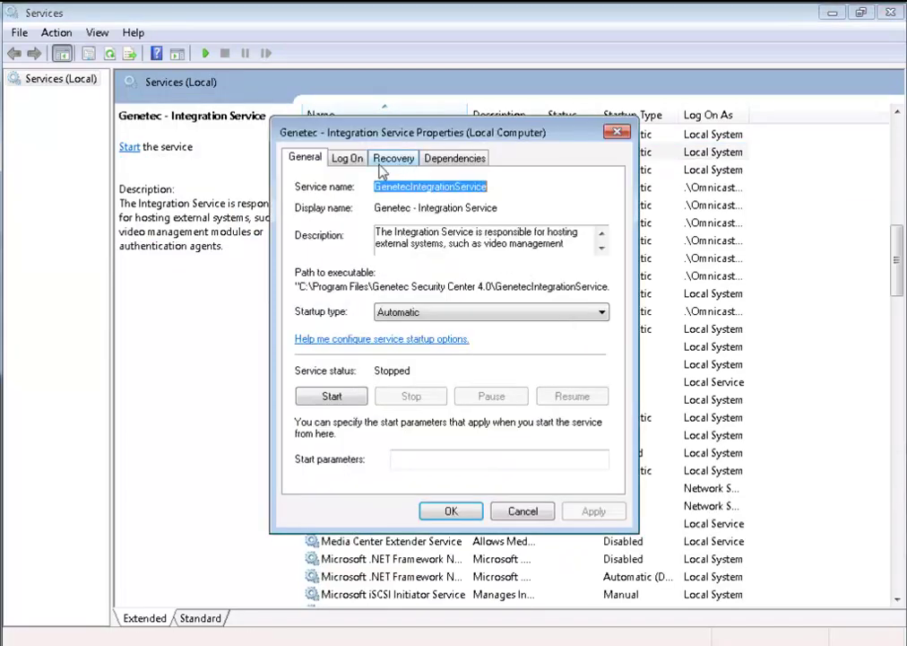
# Step: Set the service's log-on to This account, picking the user's account from the Support.JusticeLeague domain
pyautogui.click(348, 159)
pyautogui.click(351, 252)
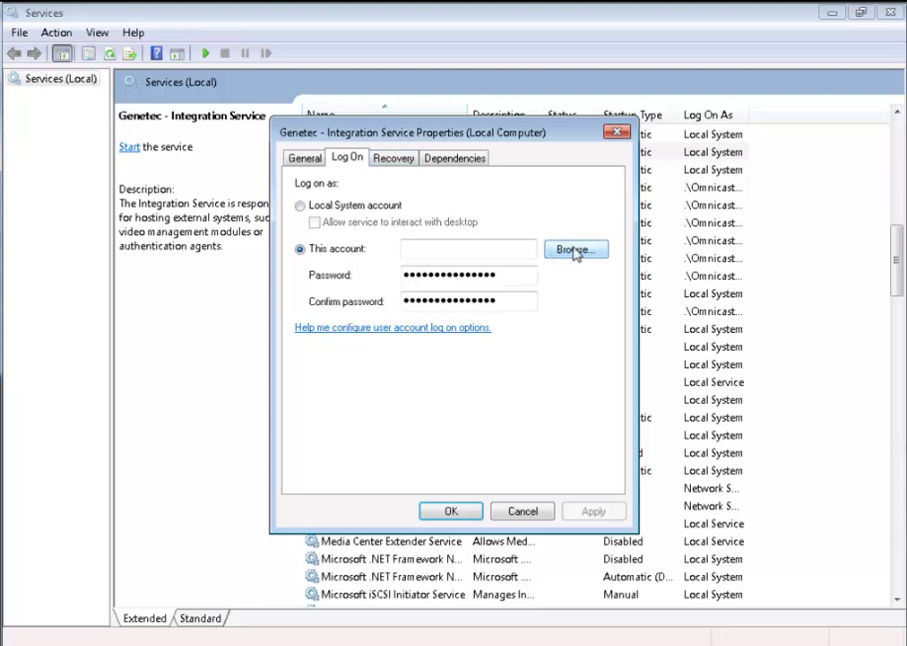
pyautogui.click(574, 250)
pyautogui.click(620, 240)
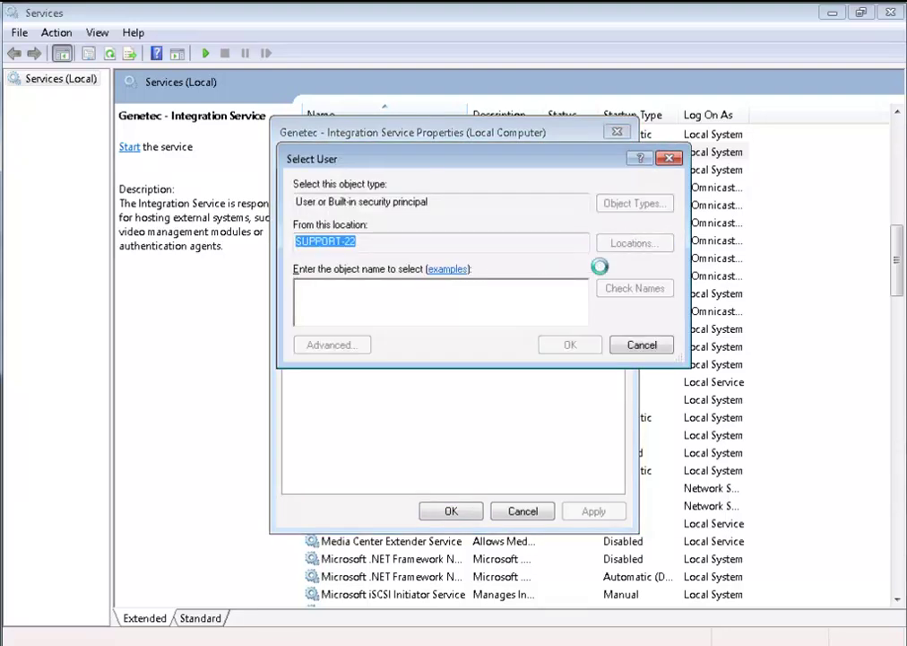
pyautogui.click(313, 270)
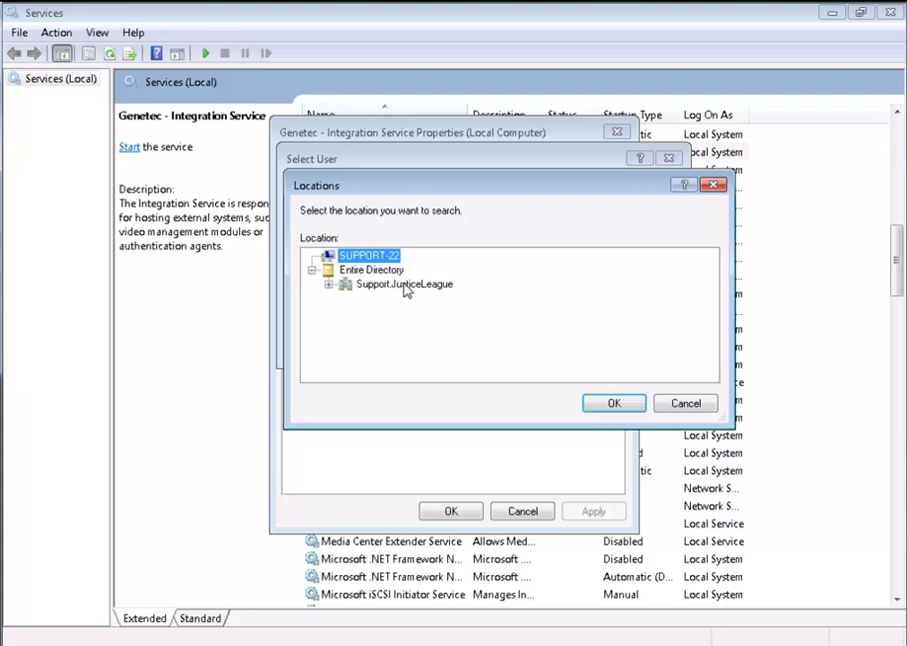
pyautogui.click(403, 285)
pyautogui.click(614, 402)
pyautogui.write('wabirached')
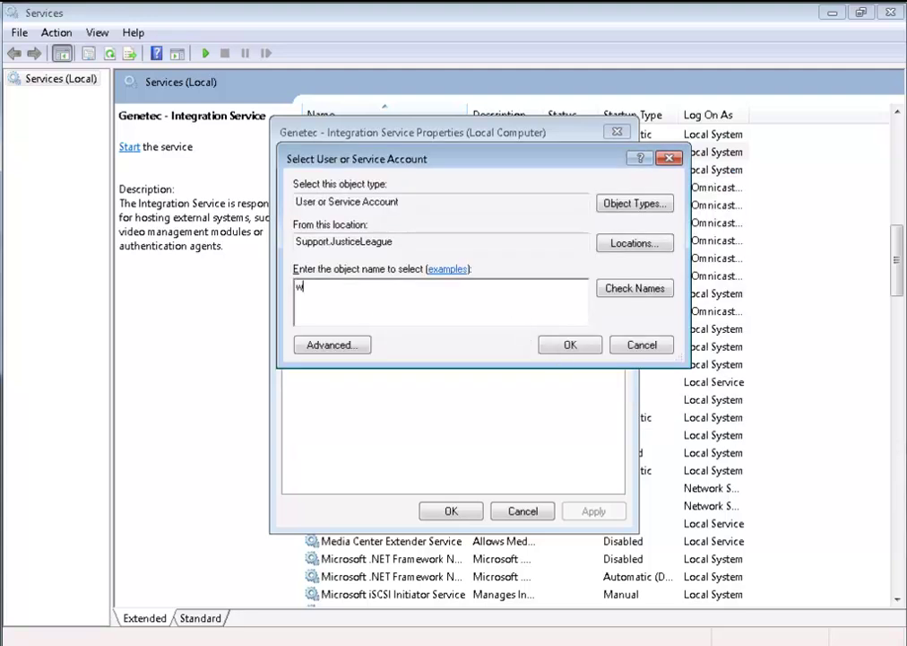
pyautogui.click(625, 292)
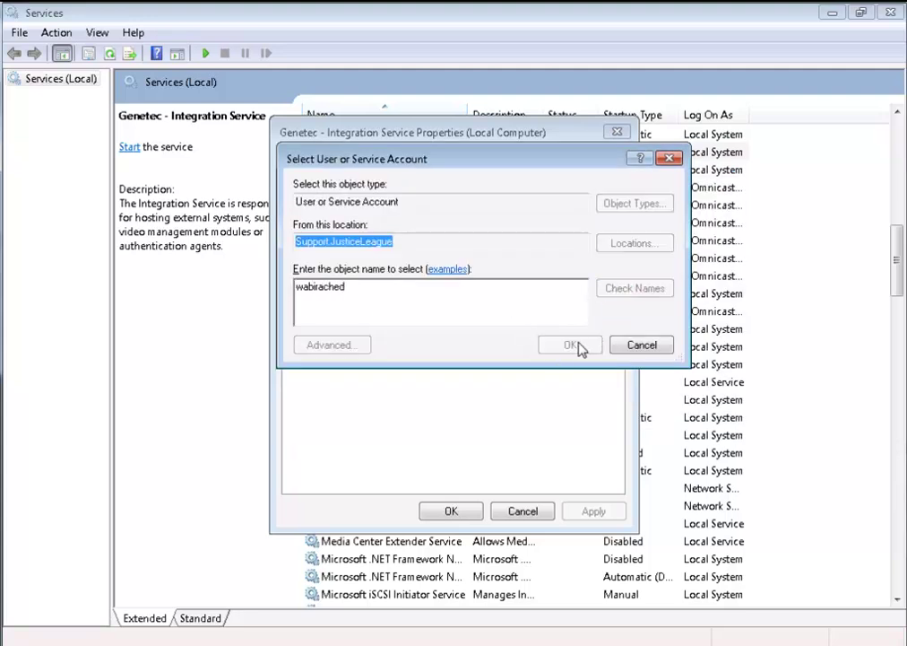
pyautogui.click(574, 348)
# Step: Enter and confirm the account password, then apply the log-on settings
pyautogui.moveTo(533, 280); pyautogui.dragTo(379, 282)
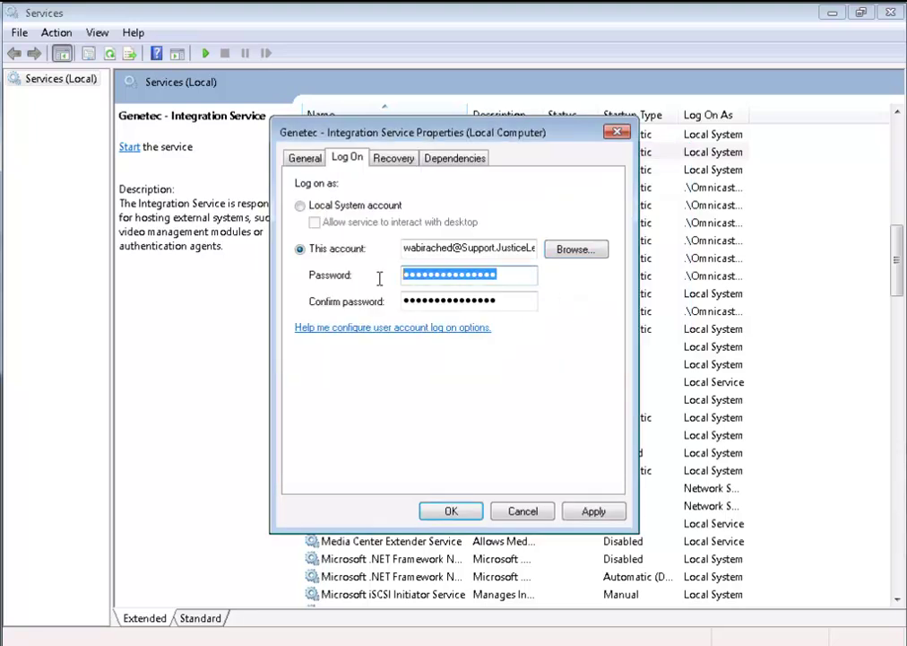
pyautogui.write('*******')
pyautogui.press('Tab')
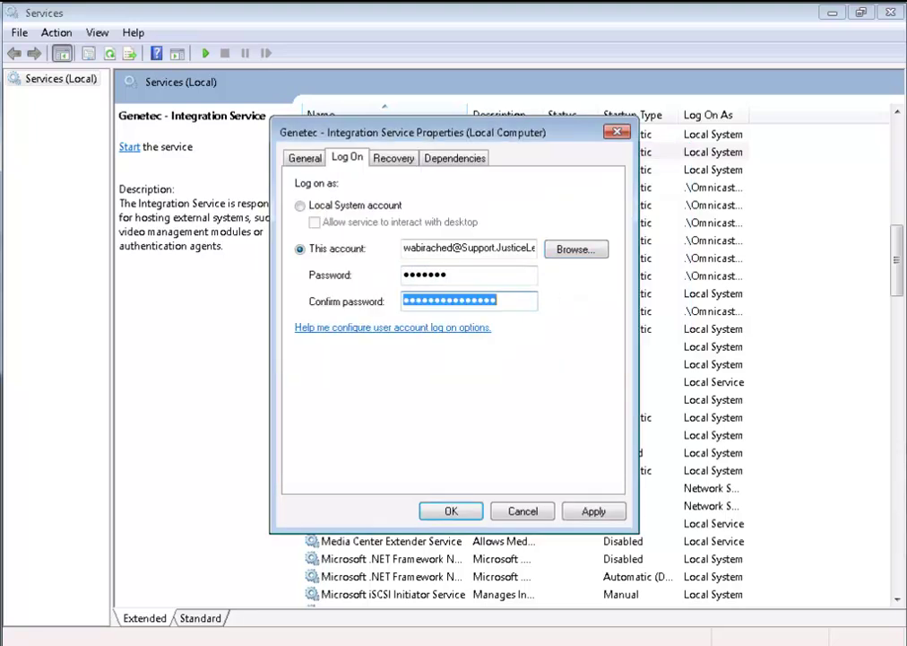
pyautogui.write('*******')
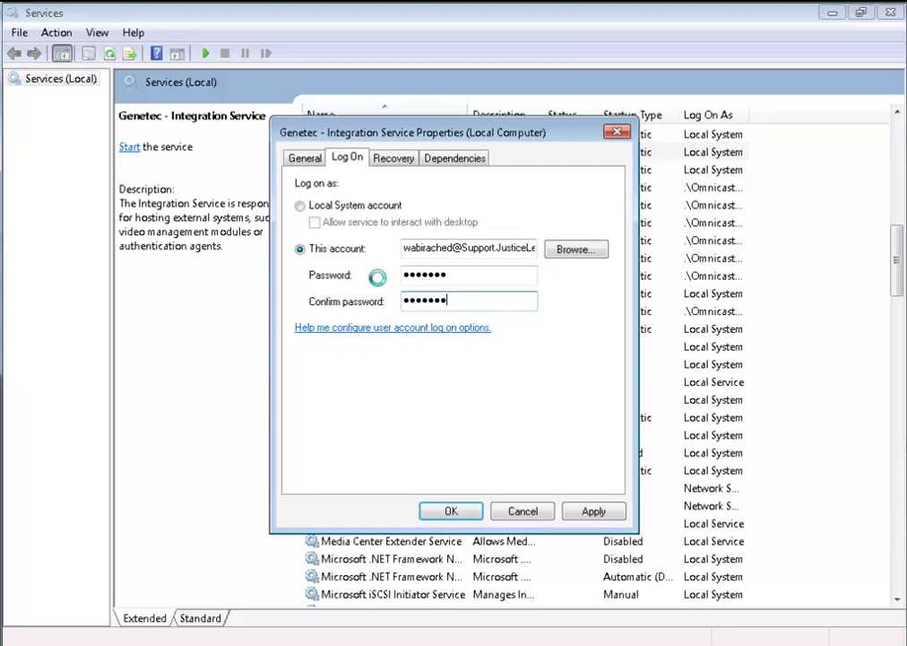
pyautogui.press('Return')
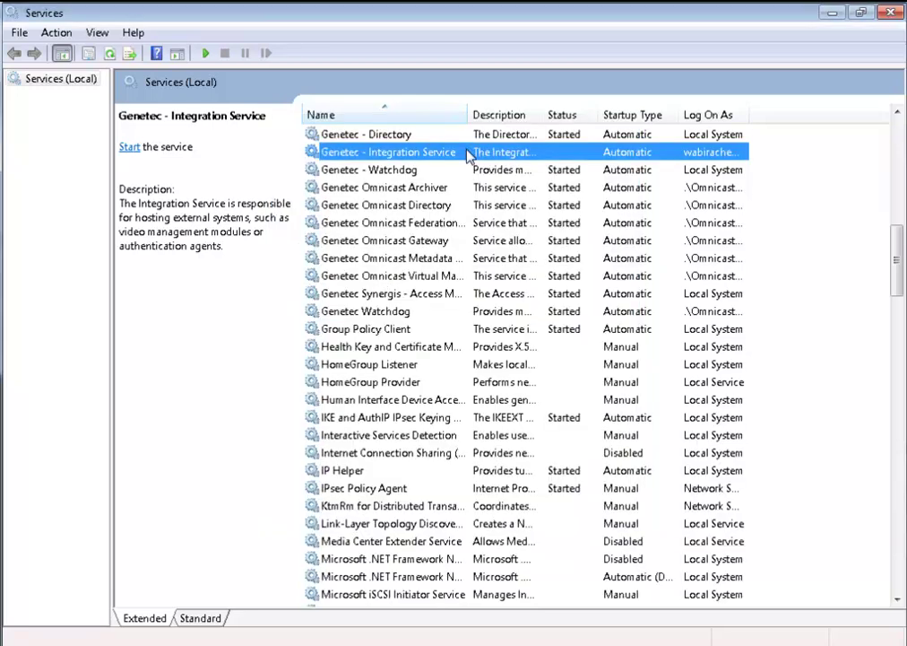
# Step: Start the Genetec - Integration Service again and close the Services console
pyautogui.rightClick(468, 154)
pyautogui.click(504, 163)
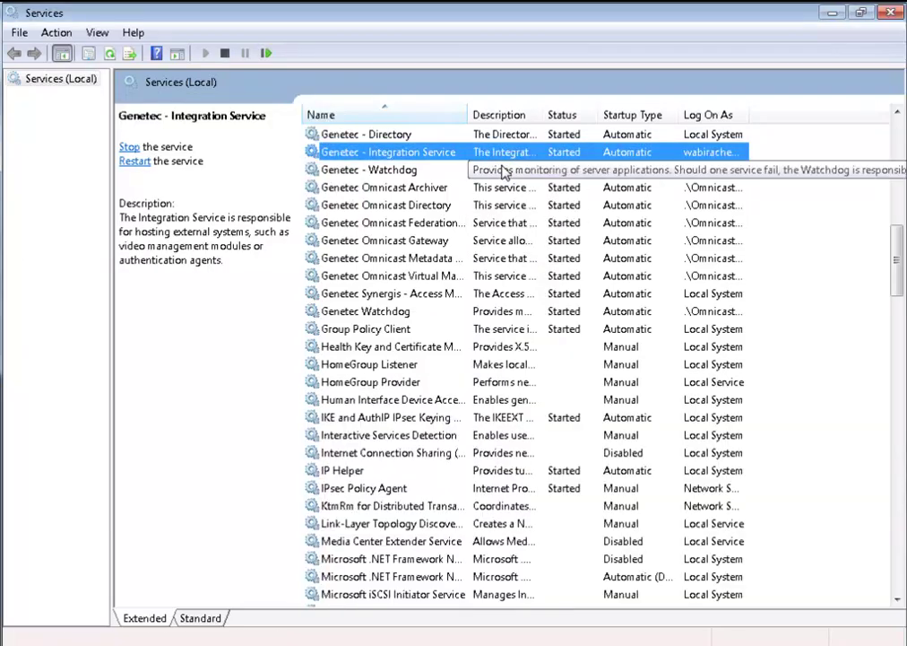
pyautogui.click(892, 13)
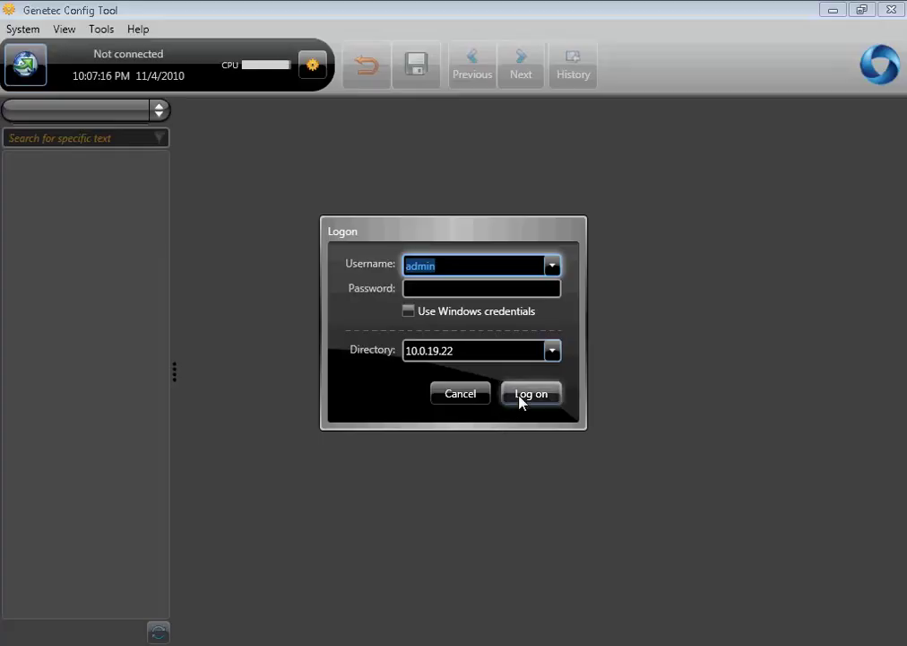
# Step: Log on to directory 10.0.19.22 as admin and switch the tree to Network view
pyautogui.click(527, 395)
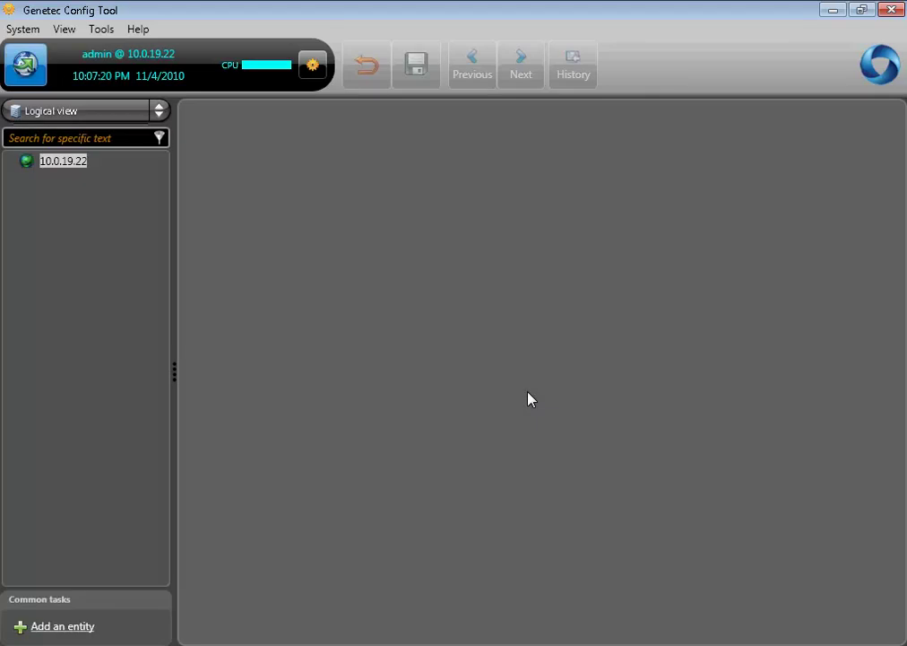
pyautogui.click(119, 111)
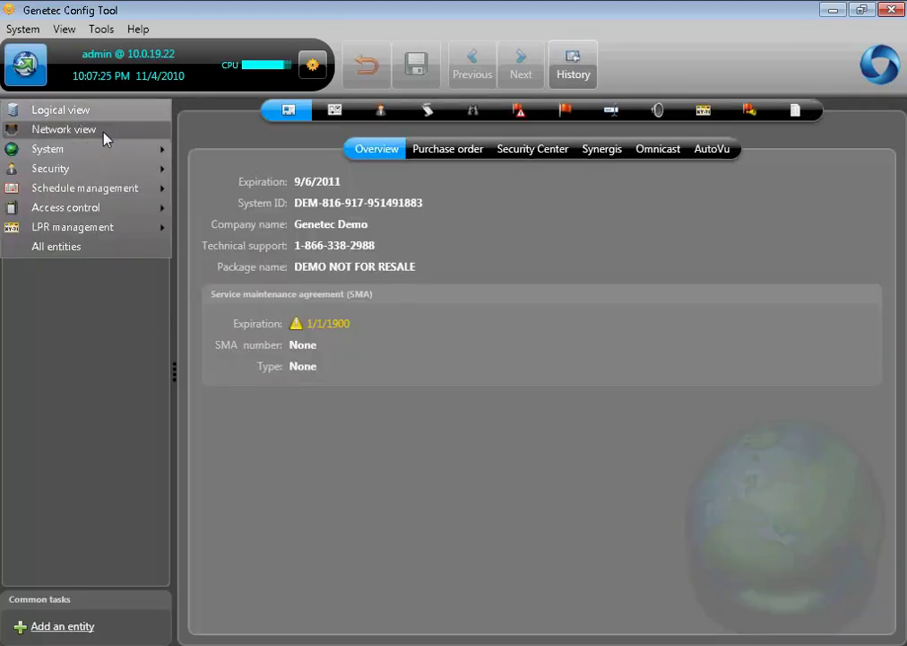
pyautogui.click(105, 132)
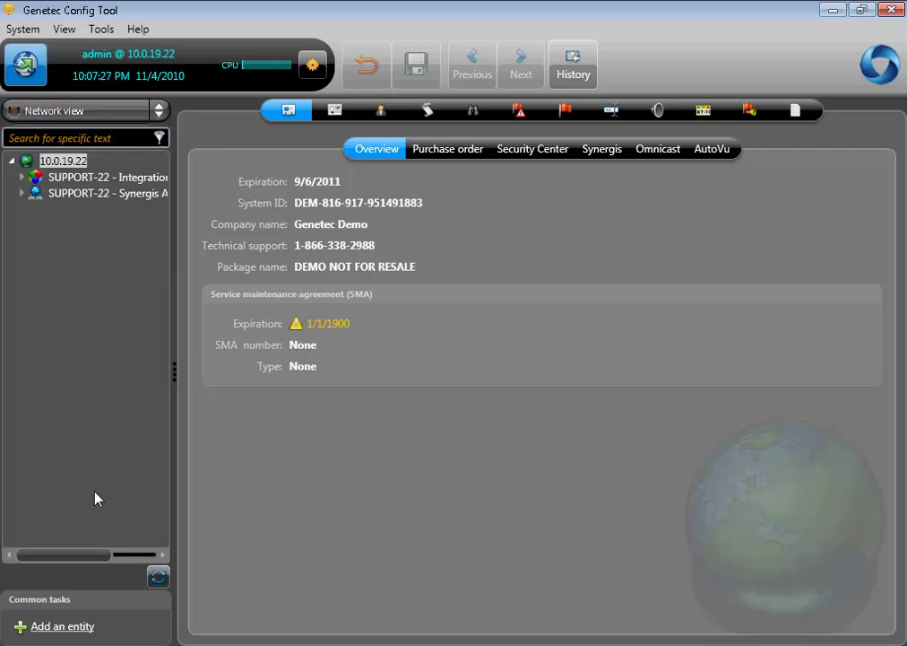
# Step: Start a new Active Directory external system on the SUPPORT-22 - Integration Service
pyautogui.click(70, 631)
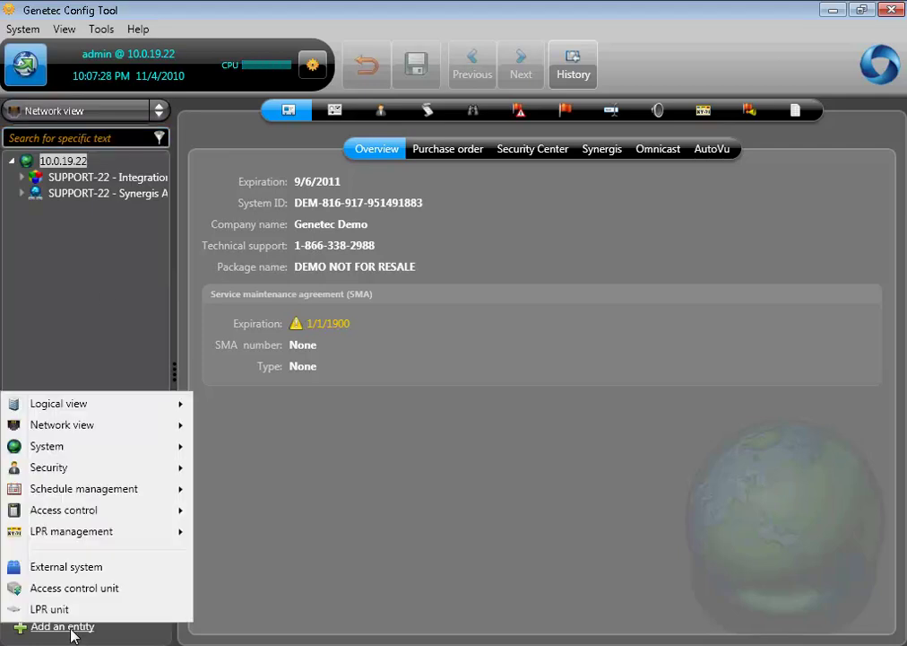
pyautogui.click(59, 571)
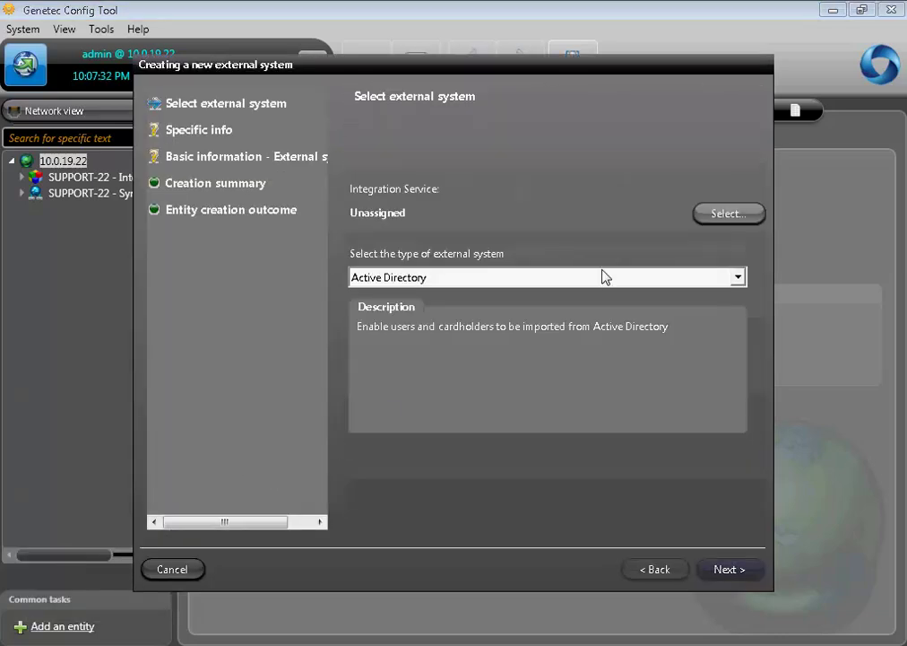
pyautogui.click(723, 219)
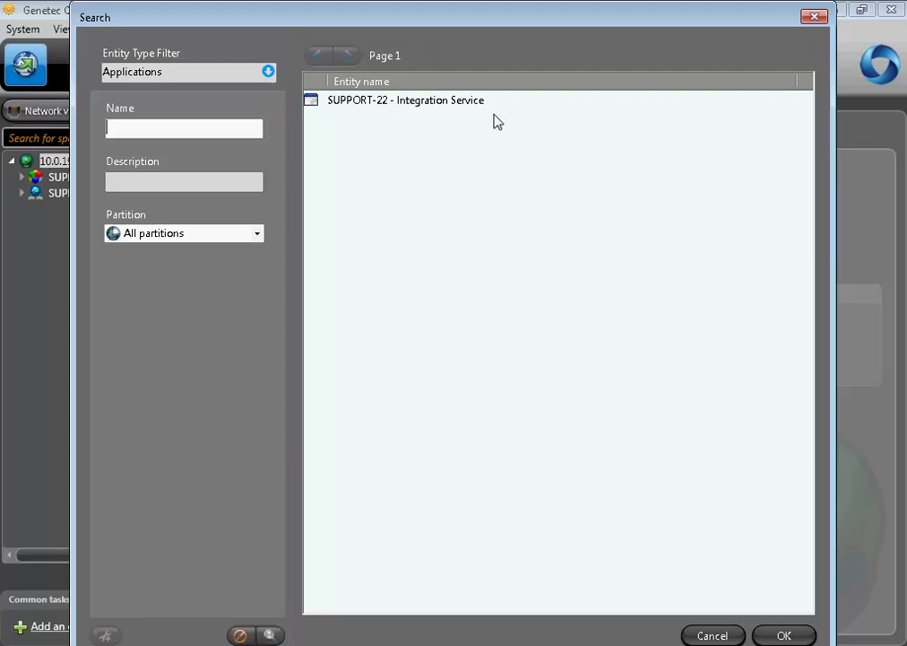
pyautogui.doubleClick(453, 101)
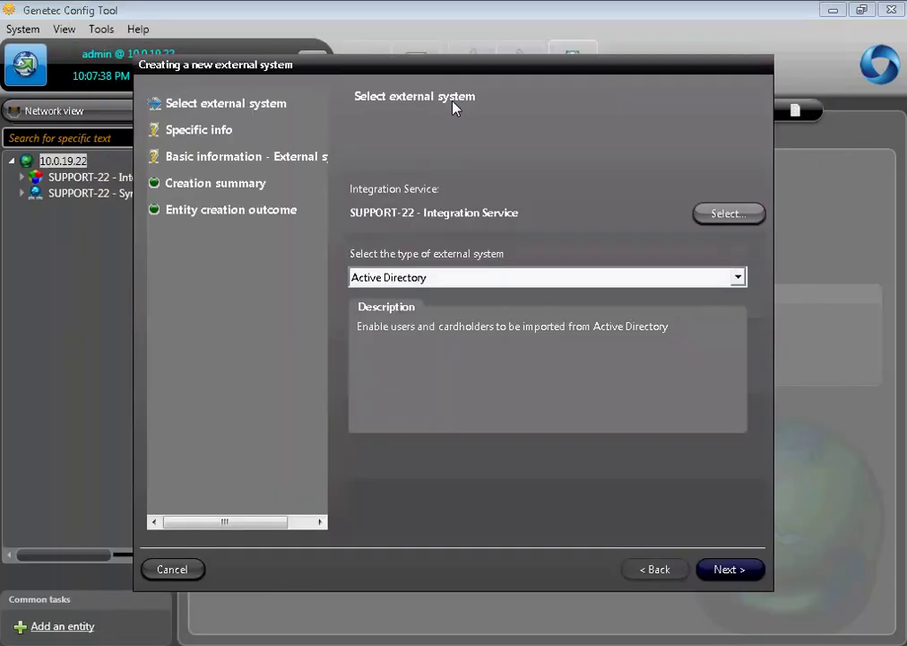
pyautogui.click(595, 278)
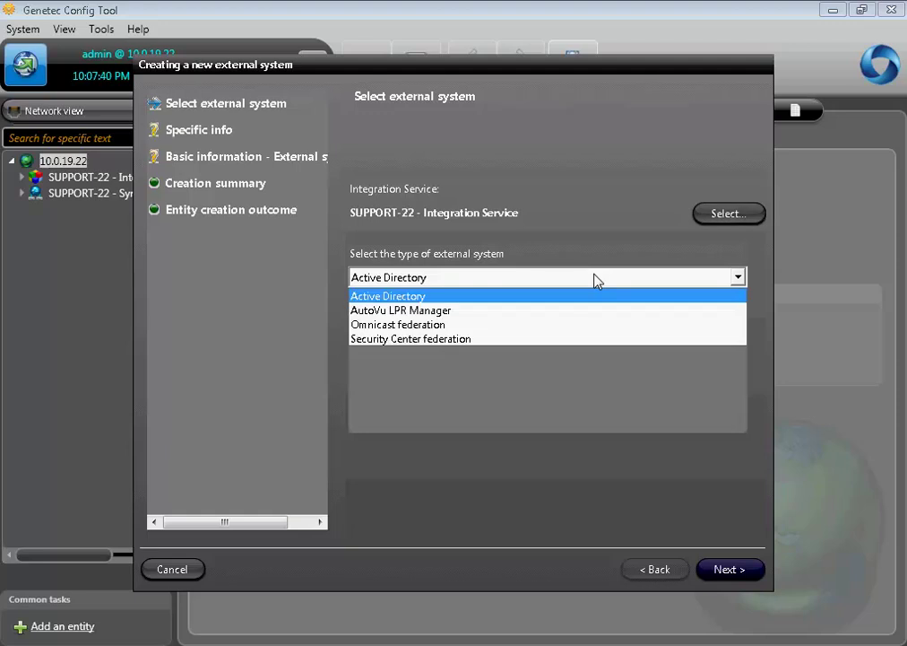
pyautogui.click(590, 302)
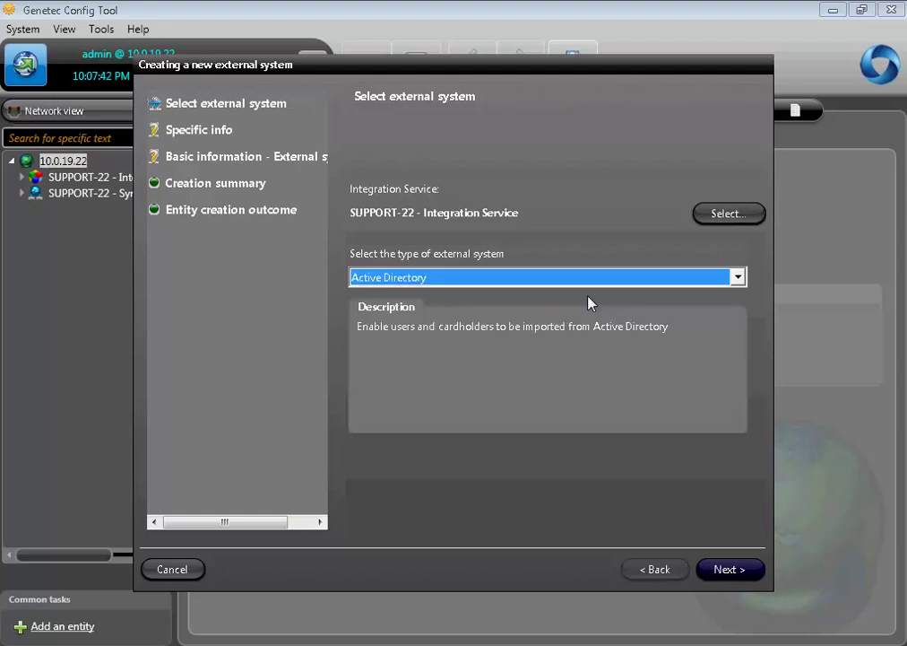
pyautogui.click(732, 571)
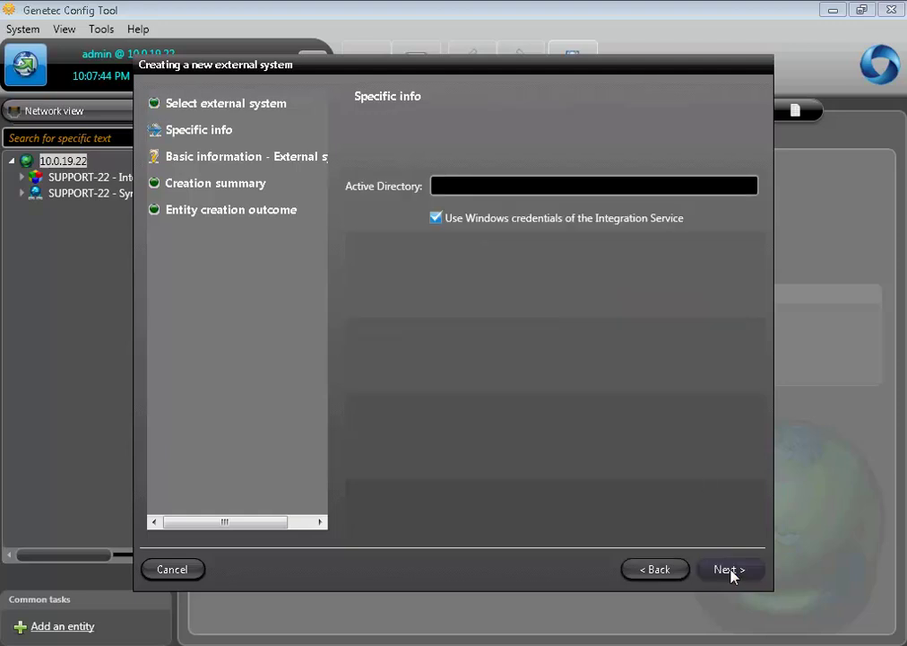
# Step: Connect it to 10.0.19.10, keep the default name and Public partition, and finish
pyautogui.click(543, 185)
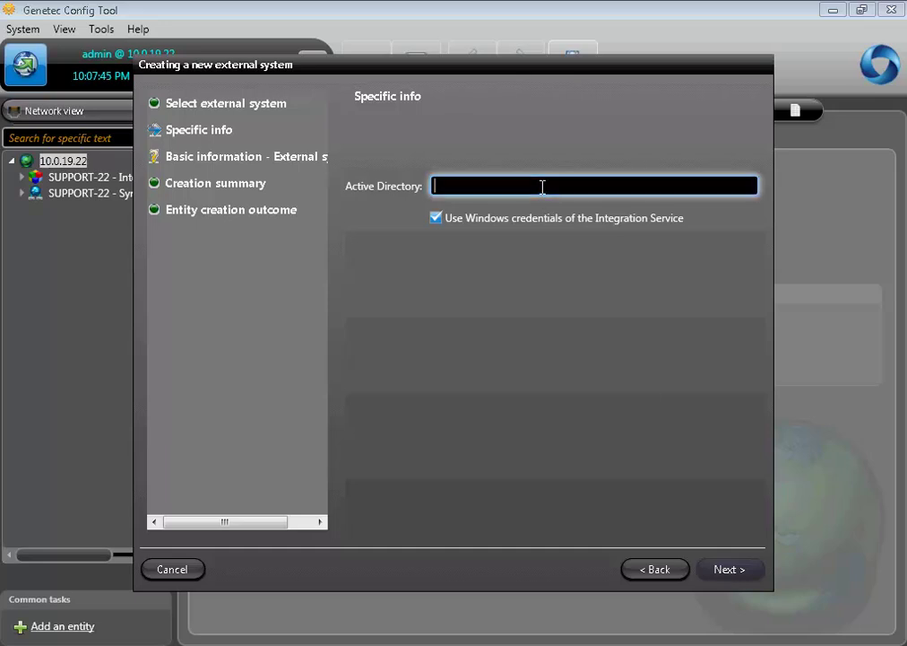
pyautogui.write('10.0')
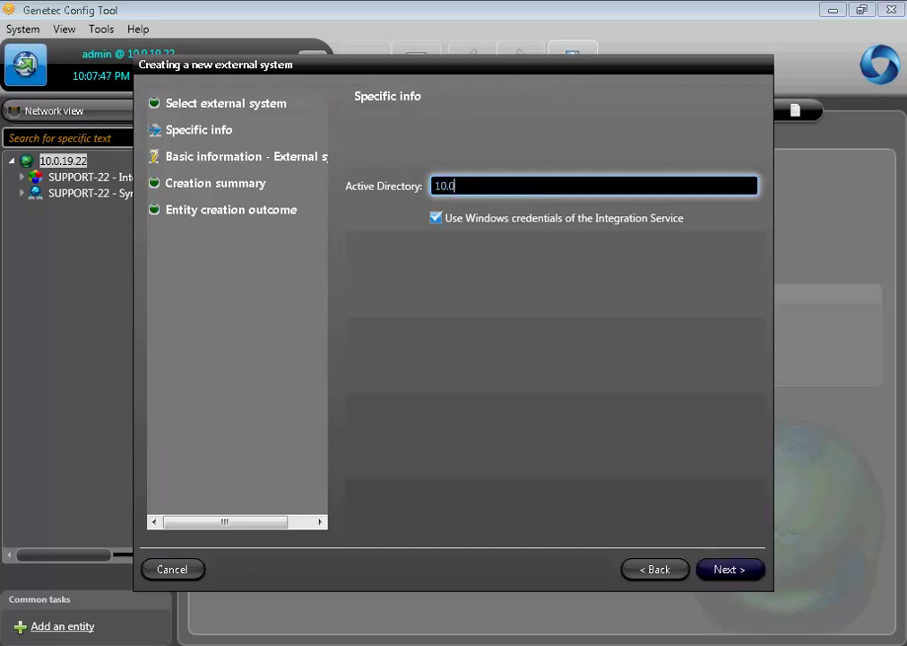
pyautogui.write('.19.10')
pyautogui.click(723, 570)
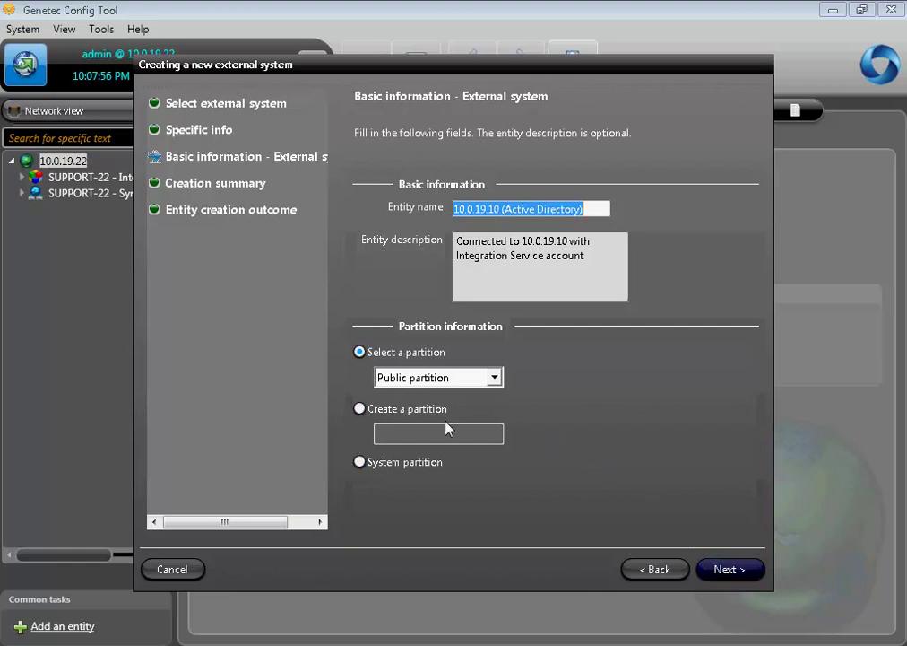
pyautogui.click(729, 572)
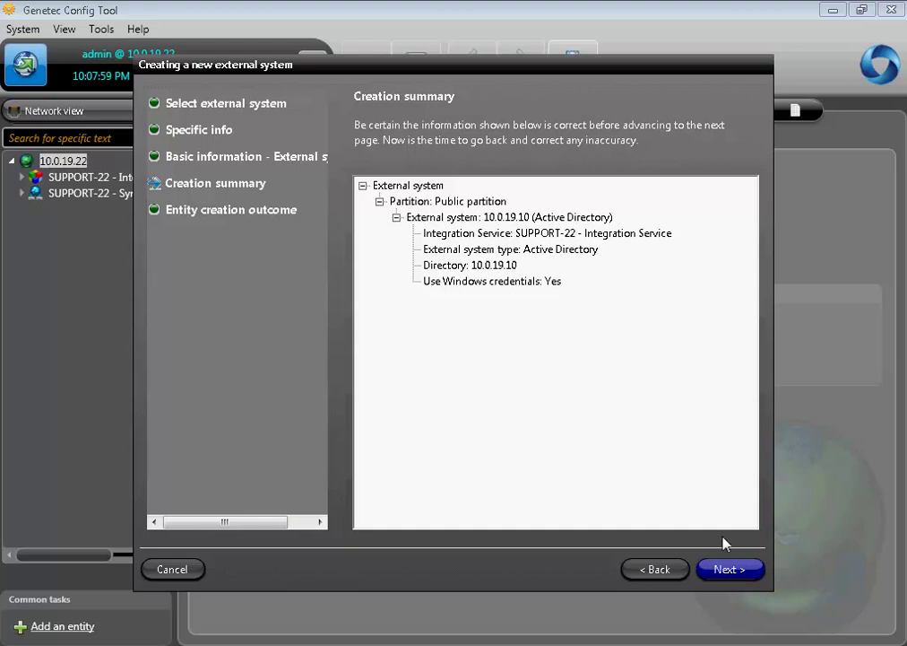
pyautogui.click(725, 569)
pyautogui.click(726, 568)
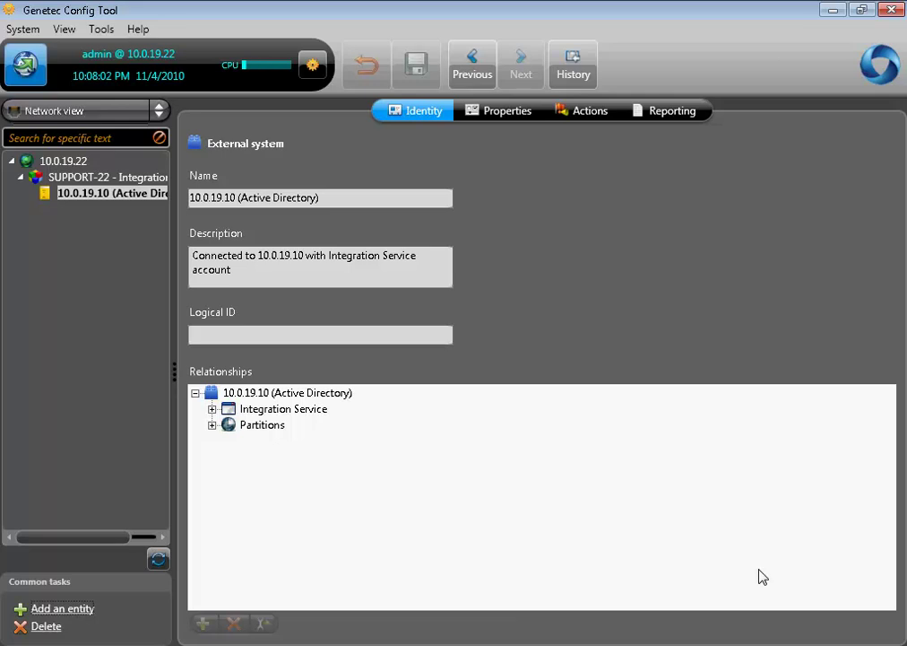
# Step: Run the 10.0.19.10 system's connection diagnostics from Properties and close the passing results
pyautogui.click(505, 119)
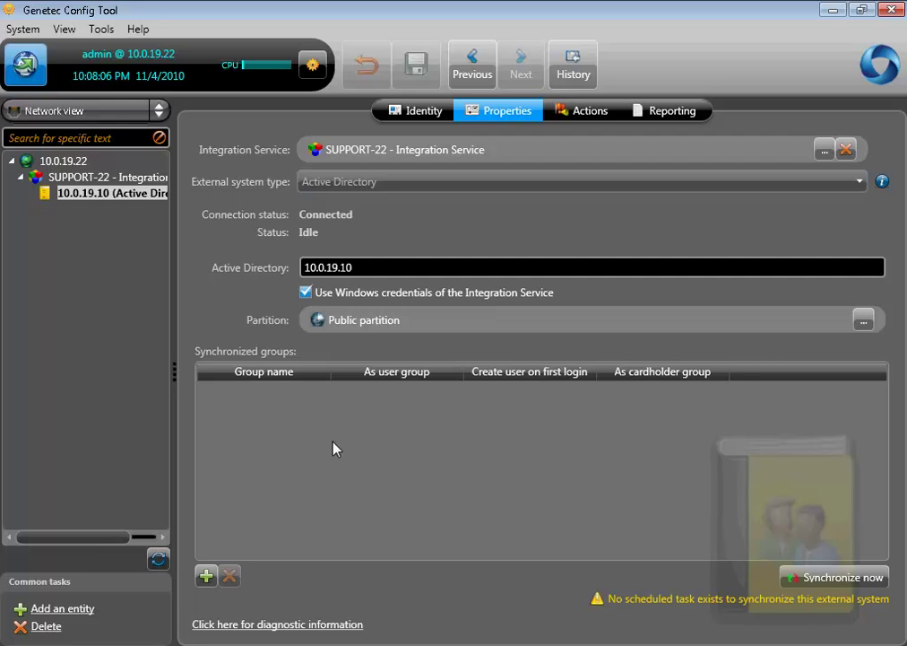
pyautogui.click(338, 626)
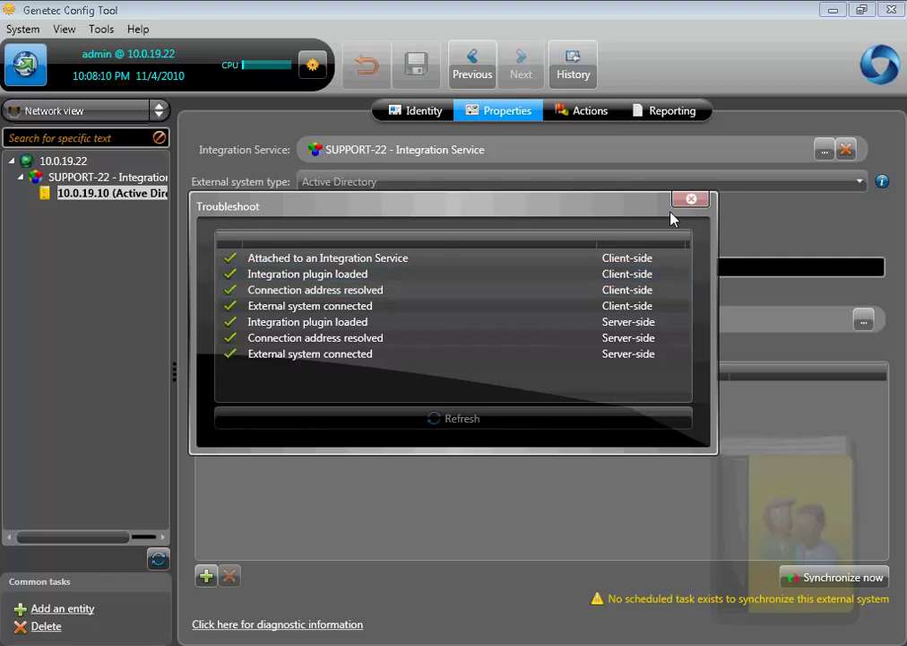
pyautogui.click(692, 199)
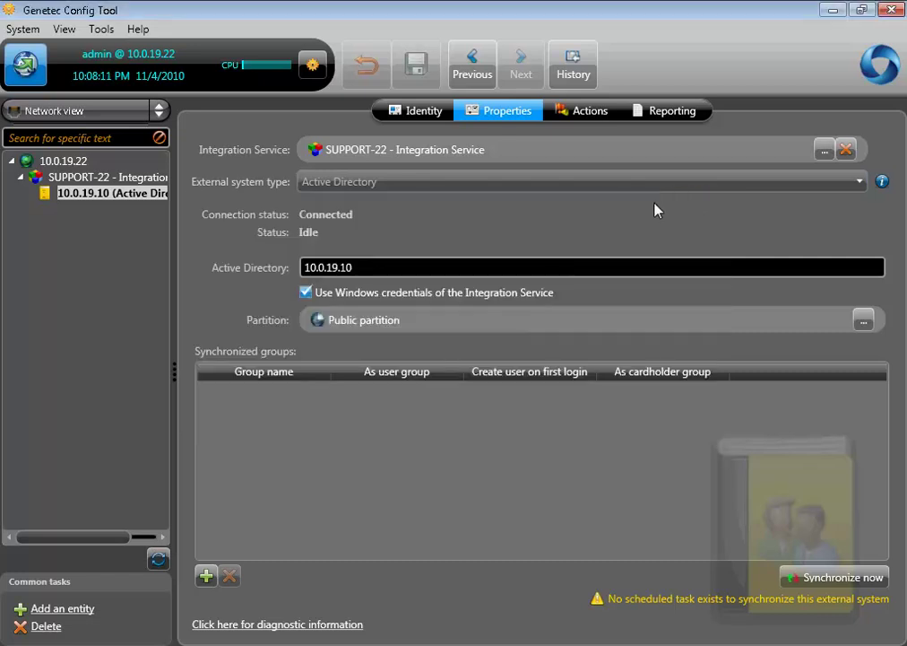
# Step: Add the TechSupport group from Montreal > Groups to the synchronized groups selection
pyautogui.click(206, 576)
pyautogui.click(248, 429)
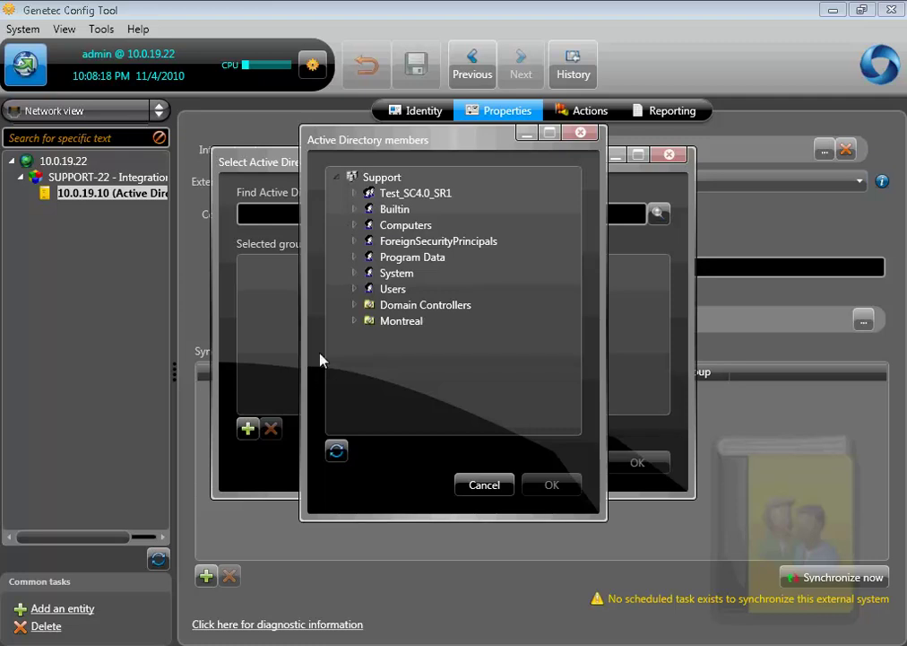
pyautogui.click(358, 323)
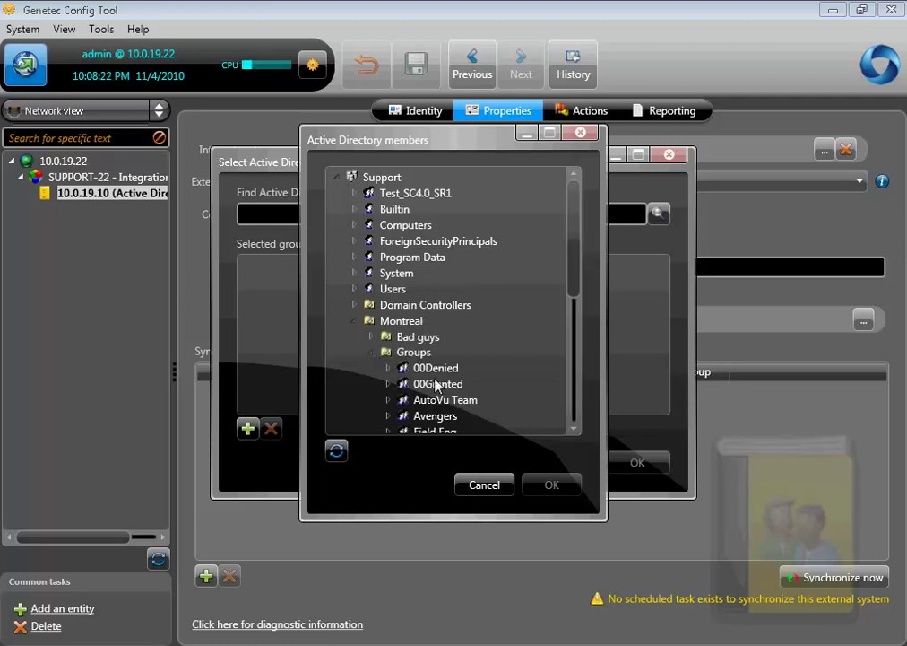
pyautogui.scroll(-3, 417, 377)
pyautogui.scroll(-2, 455, 384)
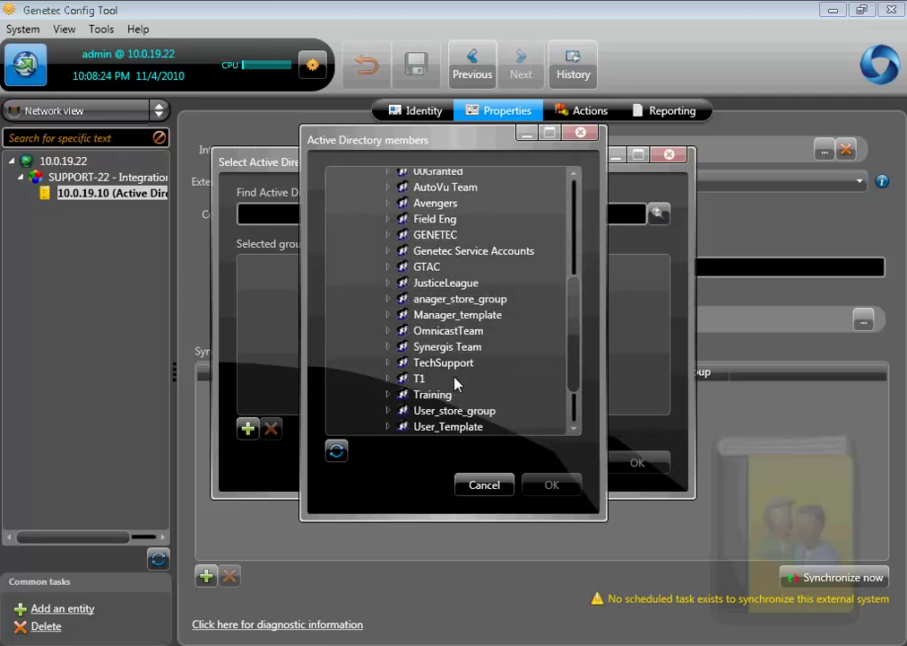
pyautogui.click(443, 362)
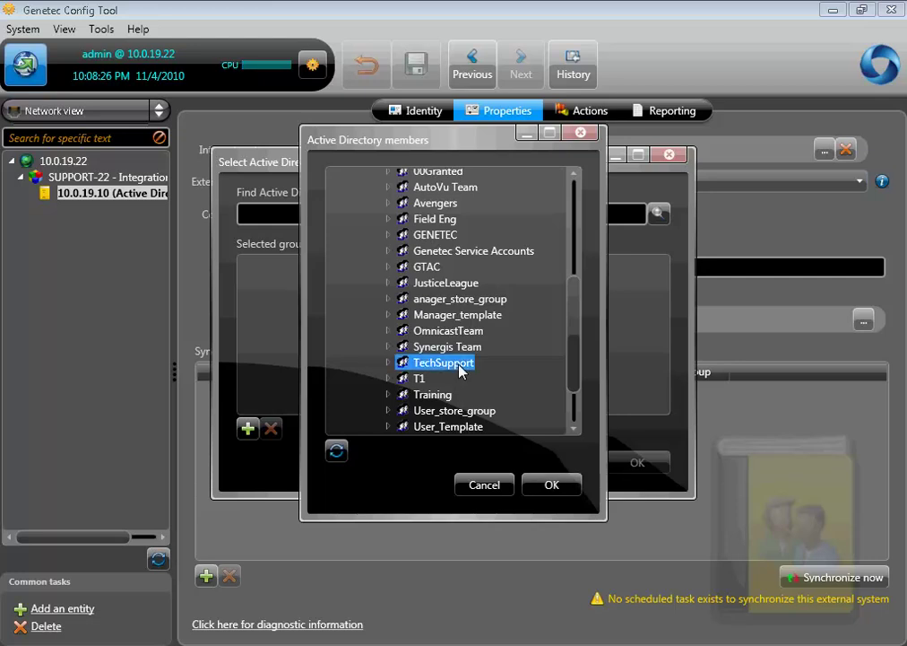
pyautogui.click(554, 487)
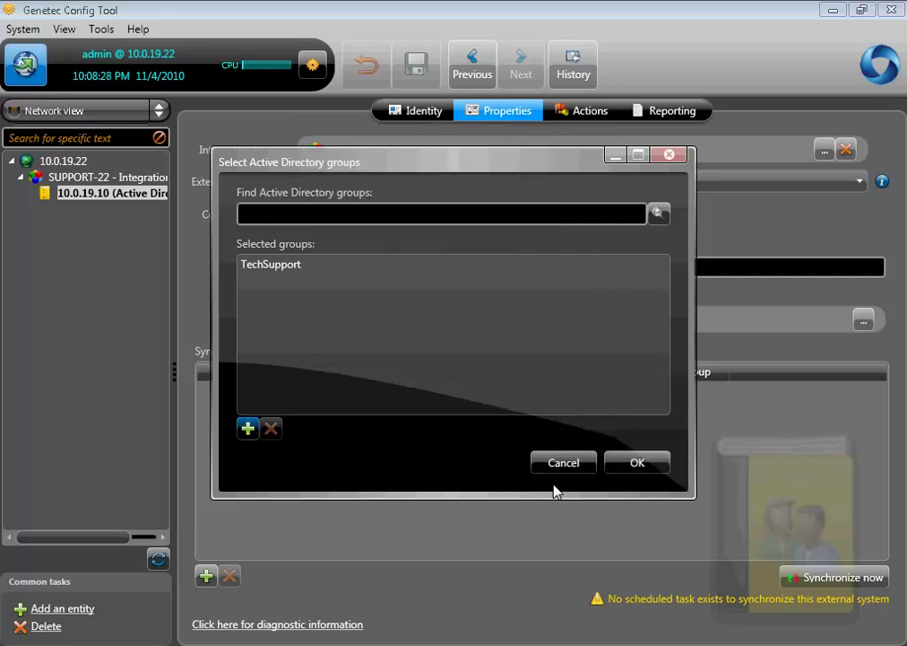
pyautogui.click(294, 269)
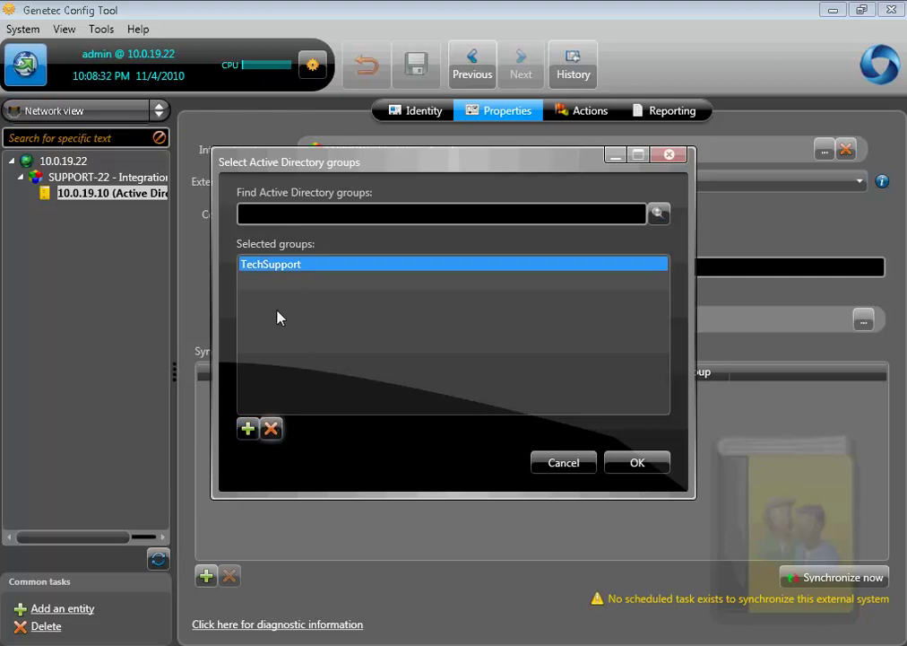
# Step: Search 'team', add OmnicastTeam, and confirm both groups for synchronization
pyautogui.click(285, 212)
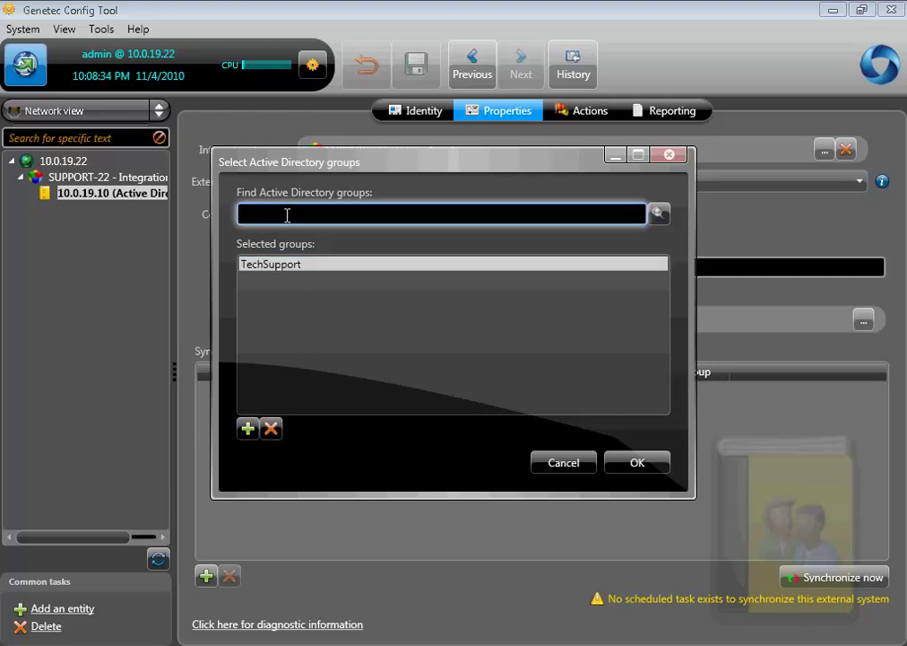
pyautogui.write('team')
pyautogui.press('Return')
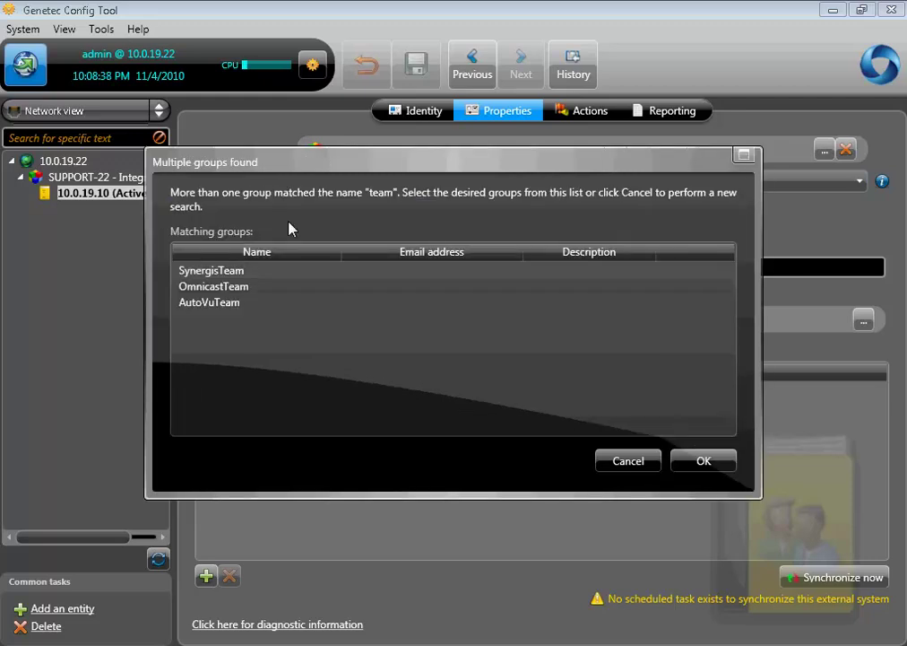
pyautogui.doubleClick(244, 291)
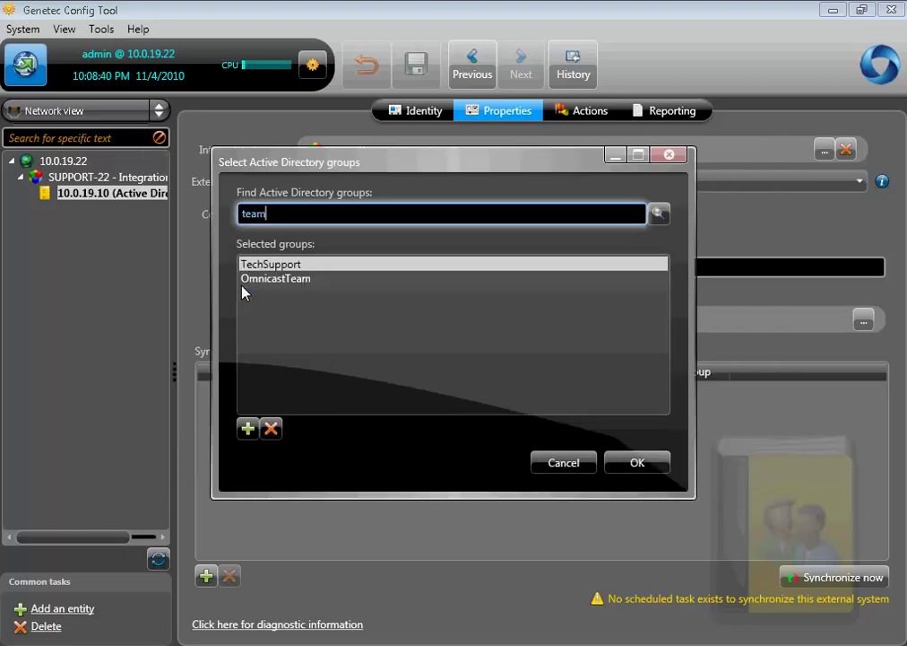
pyautogui.click(635, 462)
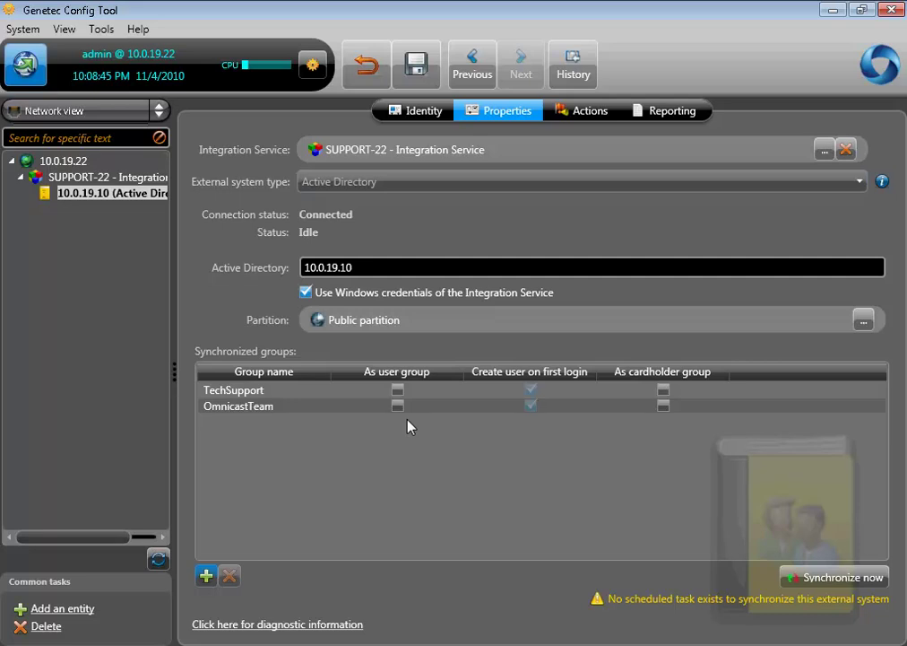
# Step: Tick 'As user group' for TechSupport and OmnicastTeam, save, then run Synchronize now
pyautogui.click(397, 390)
pyautogui.click(398, 406)
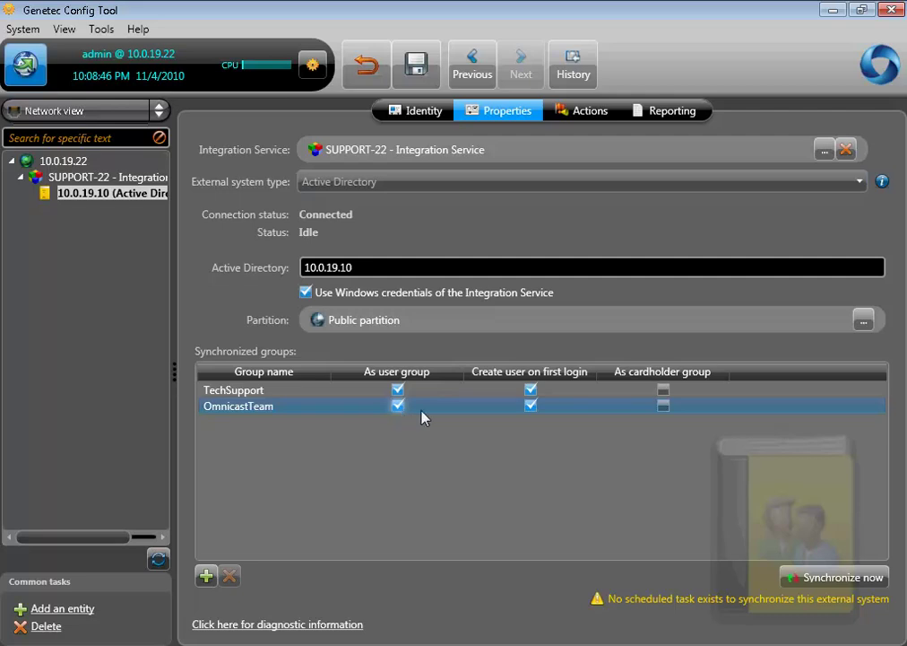
pyautogui.click(531, 392)
pyautogui.click(533, 410)
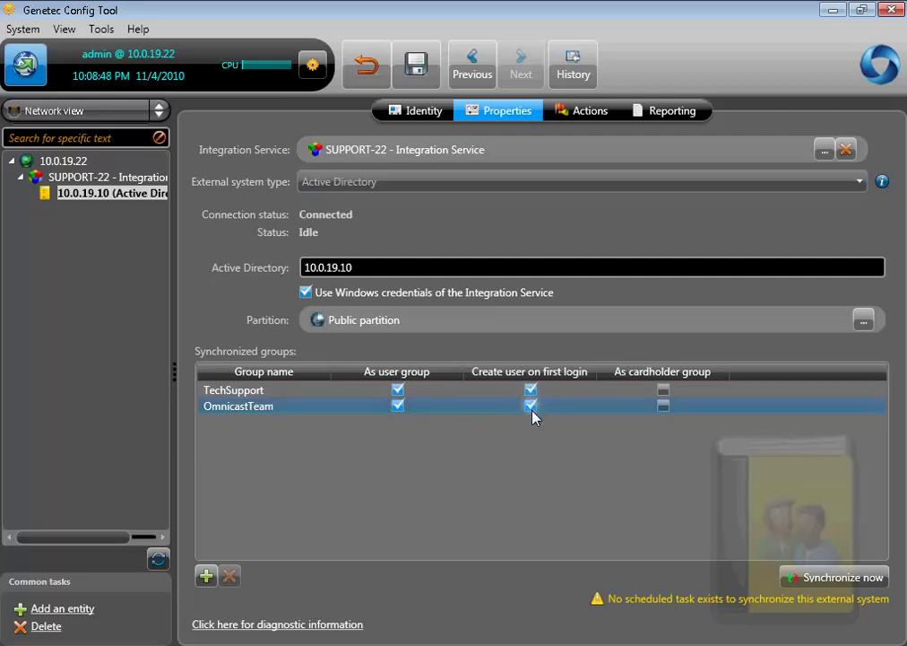
pyautogui.click(681, 474)
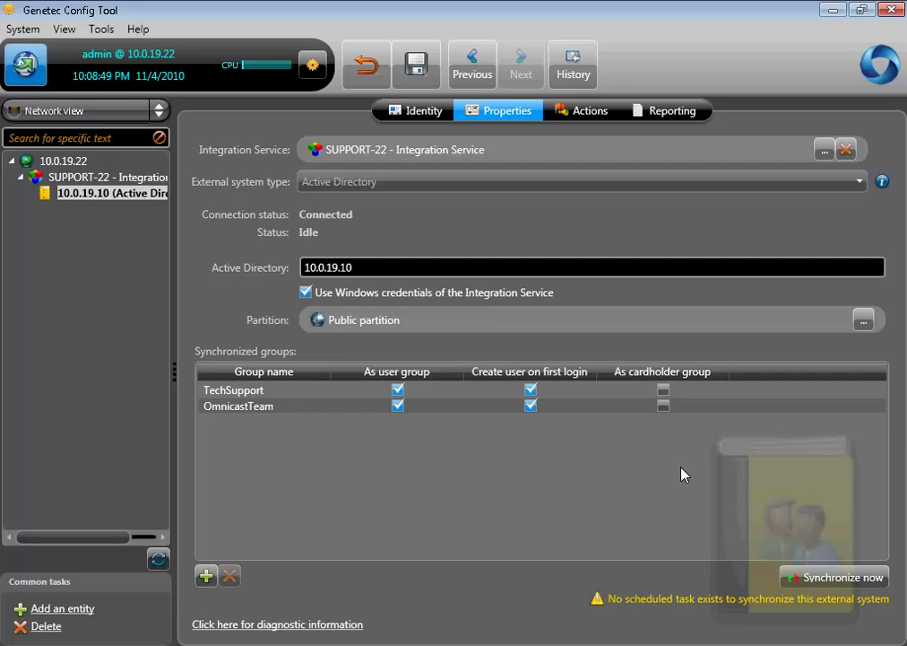
pyautogui.click(431, 80)
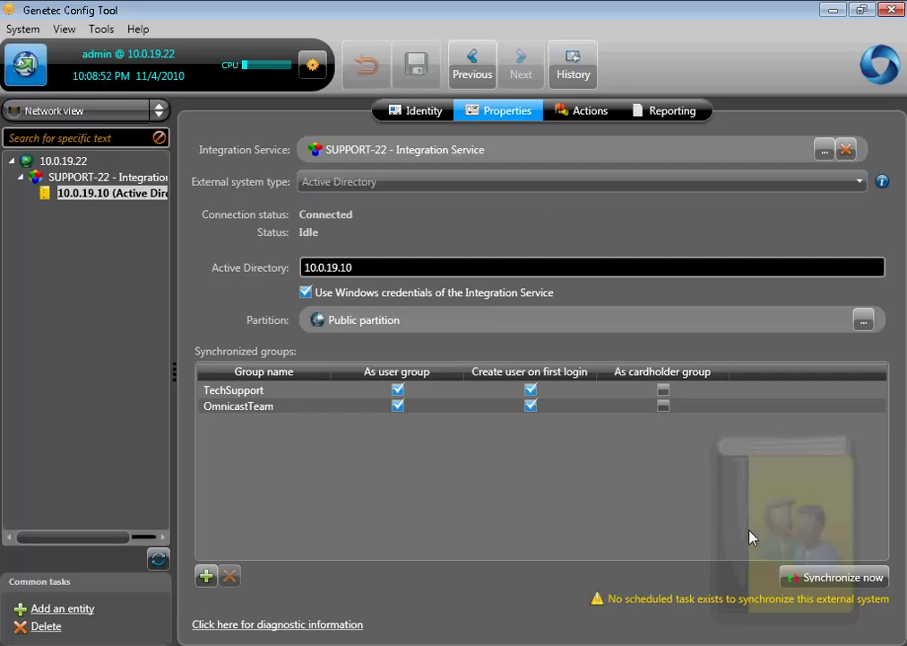
pyautogui.click(832, 579)
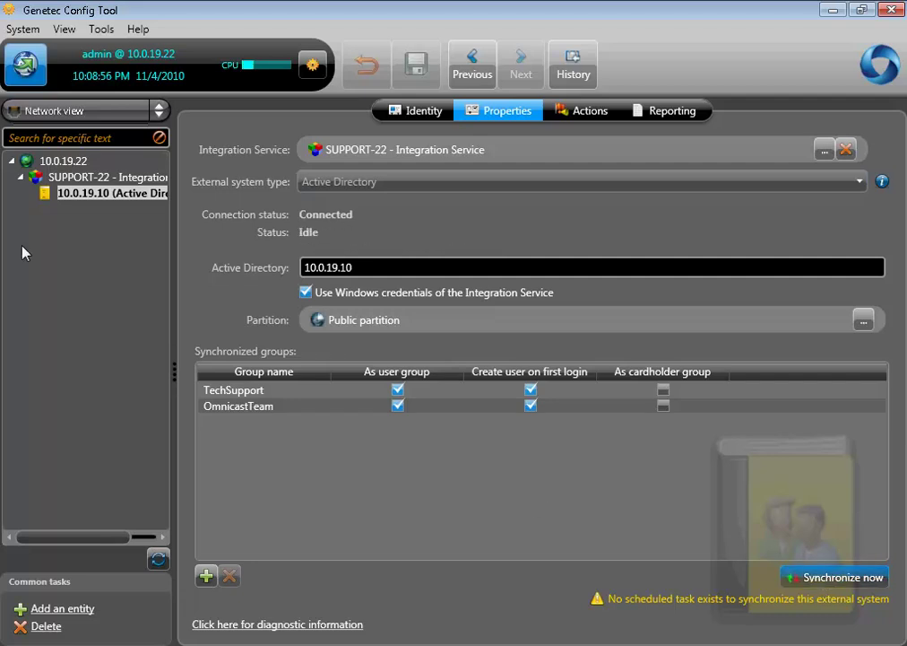
# Step: Browse Security > User, then Security > User group, and open the TechSupport group
pyautogui.click(34, 110)
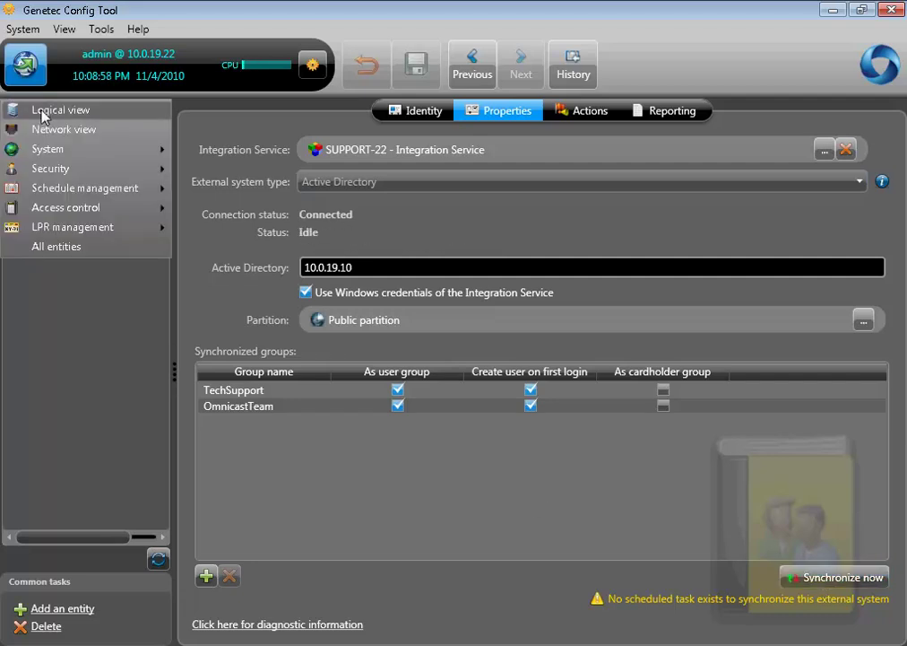
pyautogui.moveTo(75, 169)
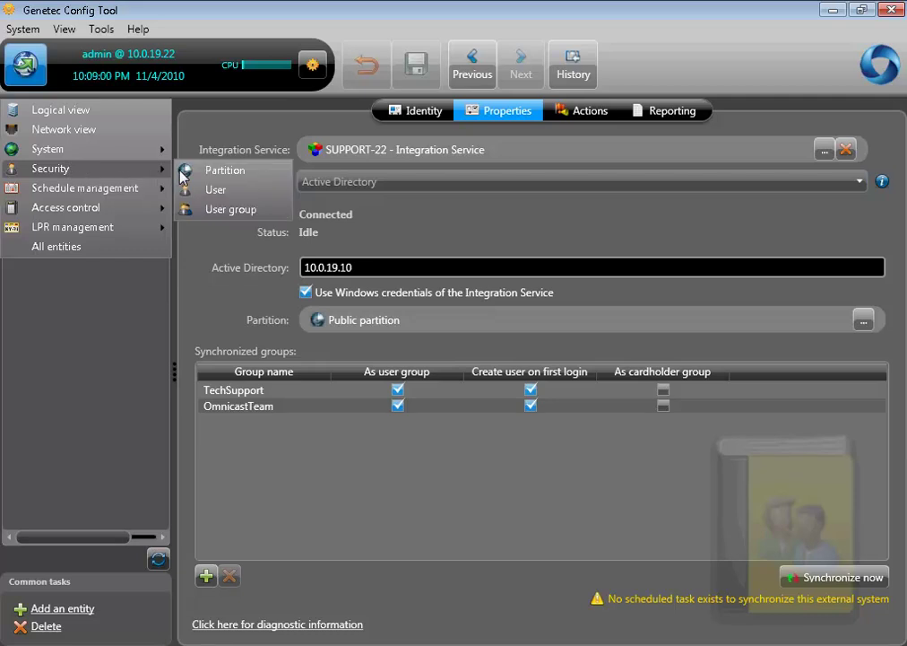
pyautogui.click(208, 190)
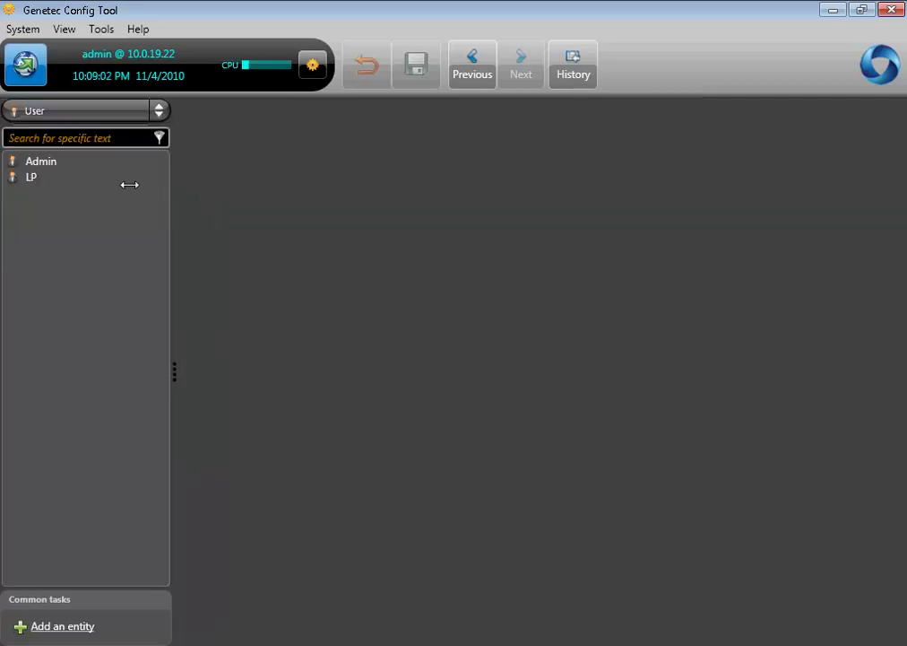
pyautogui.click(102, 118)
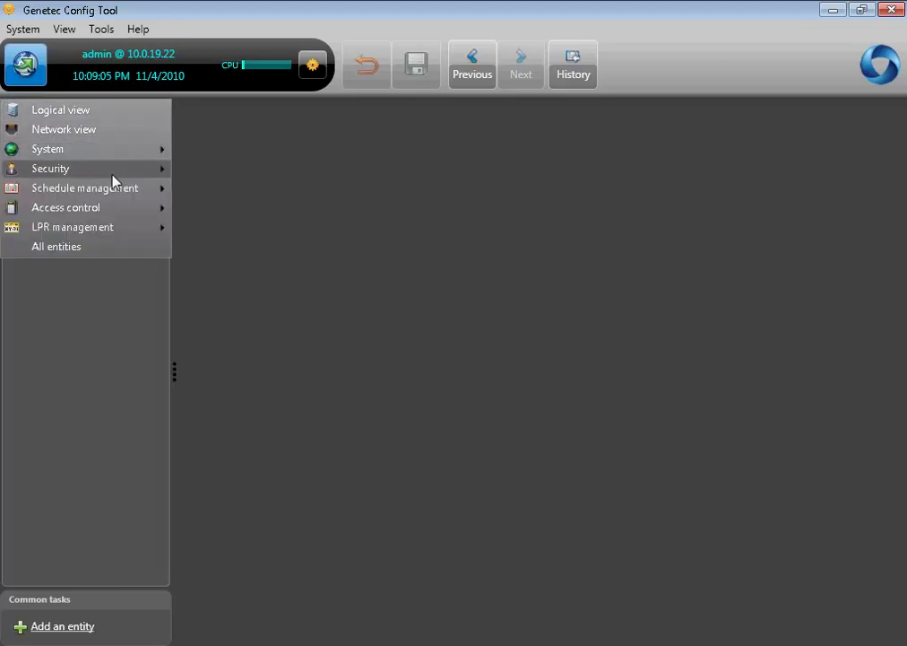
pyautogui.moveTo(122, 176)
pyautogui.click(213, 212)
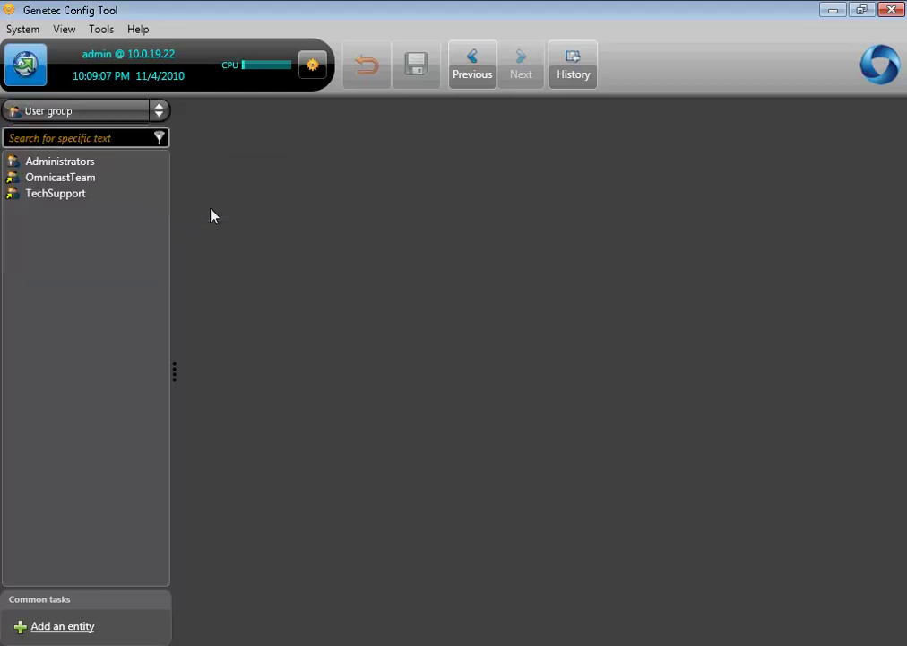
pyautogui.click(28, 195)
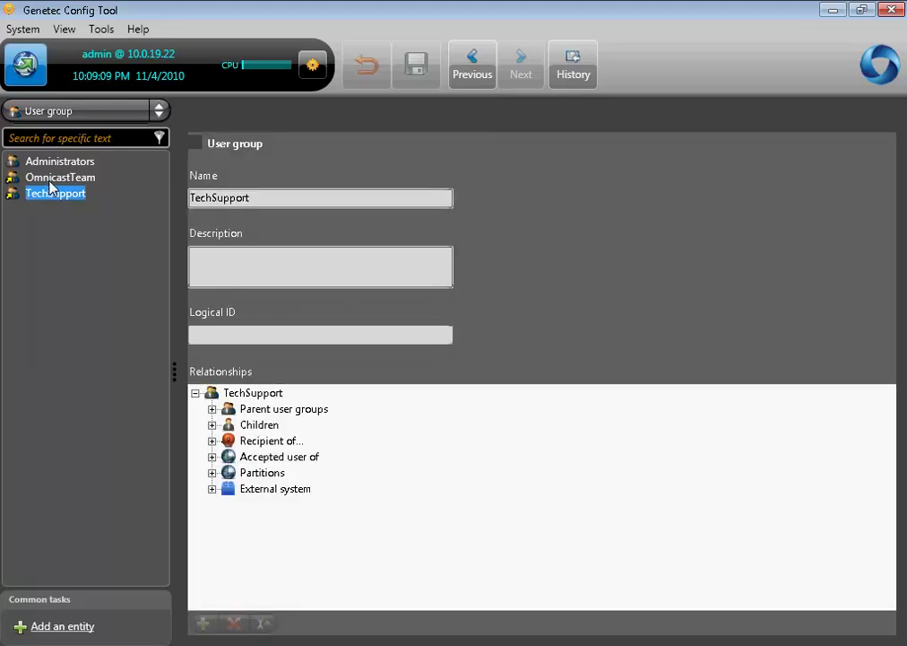
# Step: Allow all privileges for the TechSupport user group and save
pyautogui.click(592, 114)
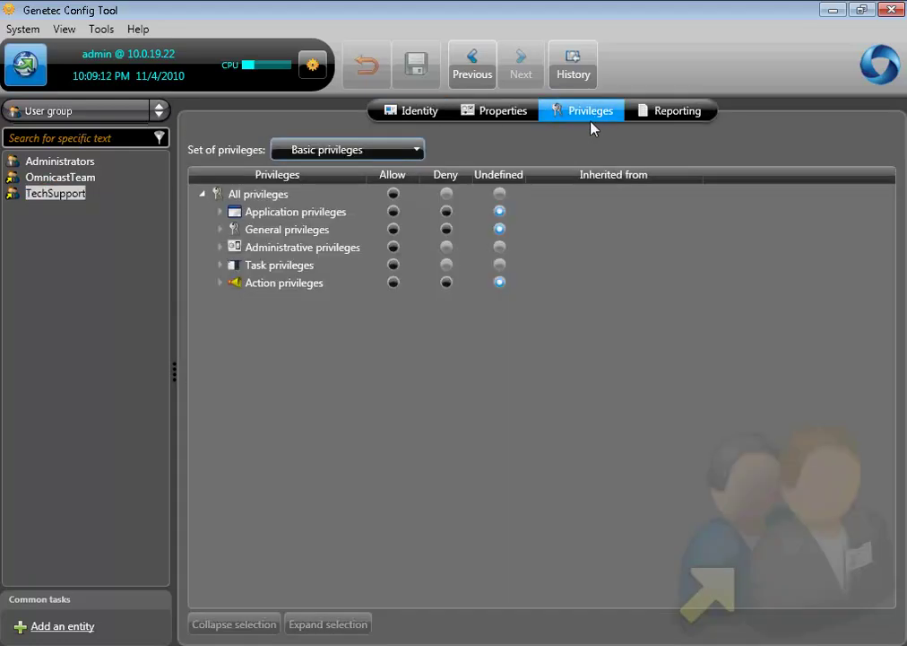
pyautogui.click(393, 194)
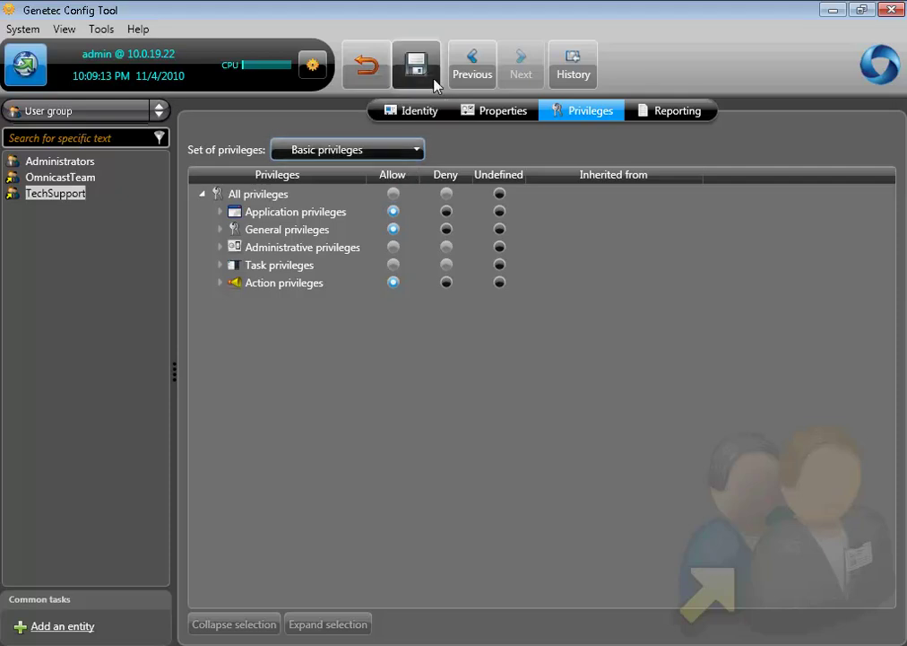
pyautogui.click(429, 72)
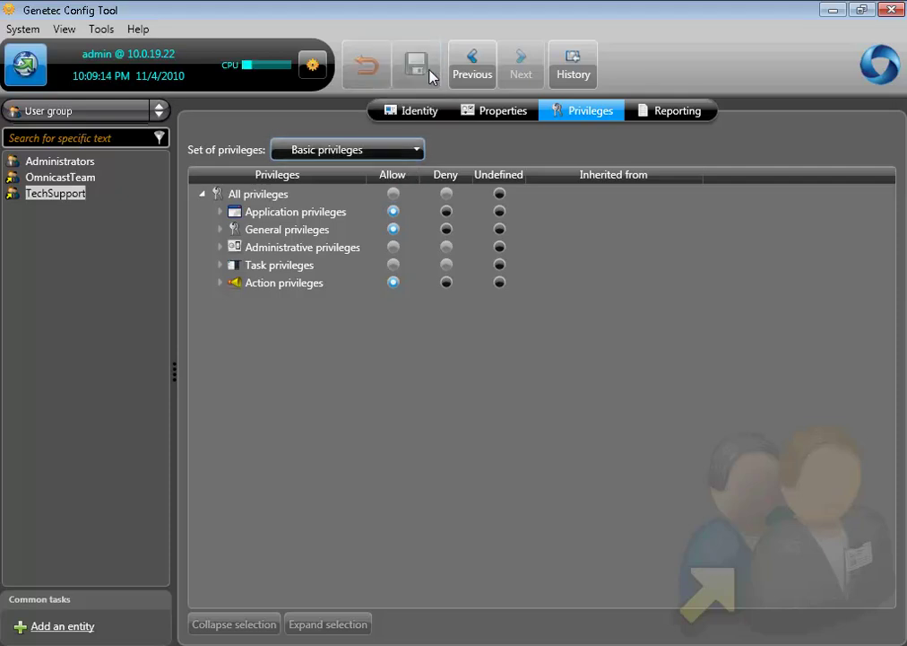
# Step: Allow all privileges for OmnicastTeam, save, then show the Administrators group's members
pyautogui.click(74, 178)
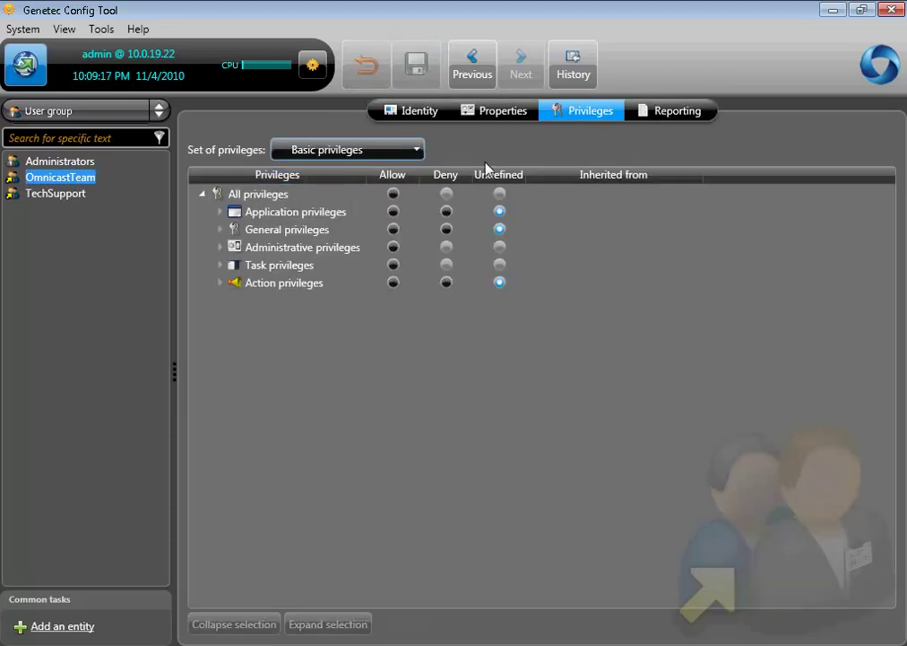
pyautogui.click(393, 194)
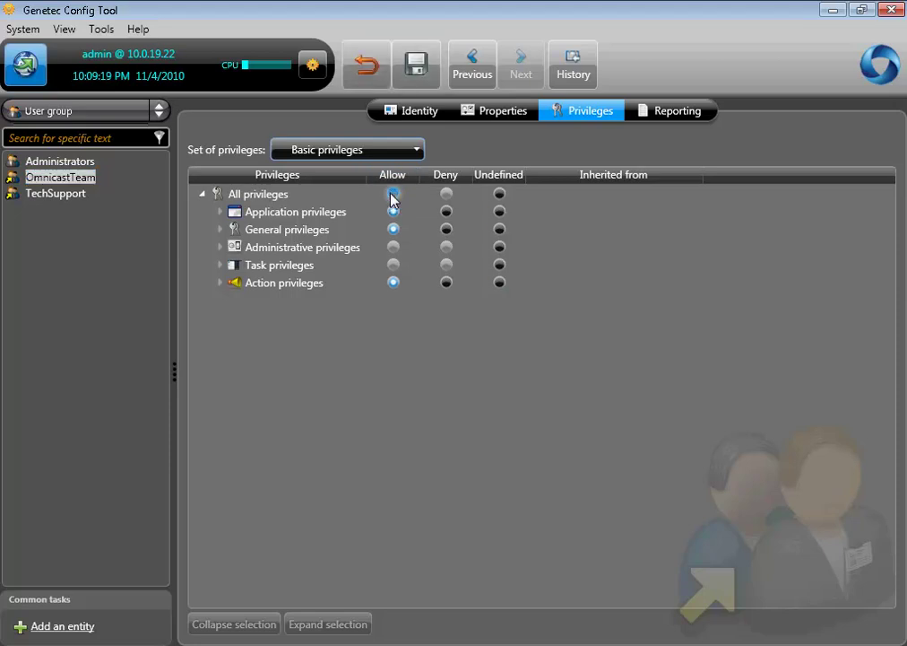
pyautogui.click(415, 81)
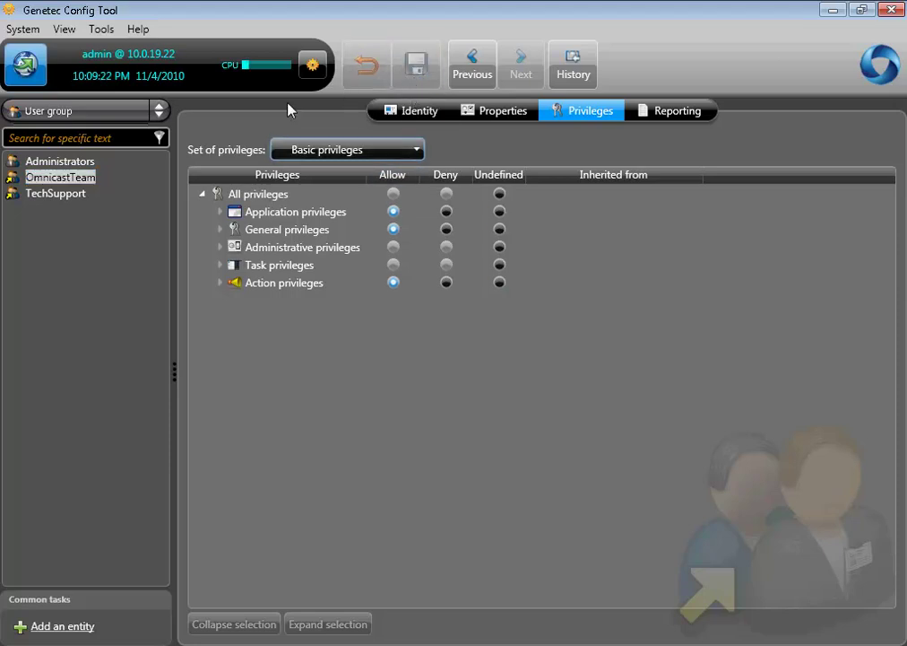
pyautogui.click(79, 163)
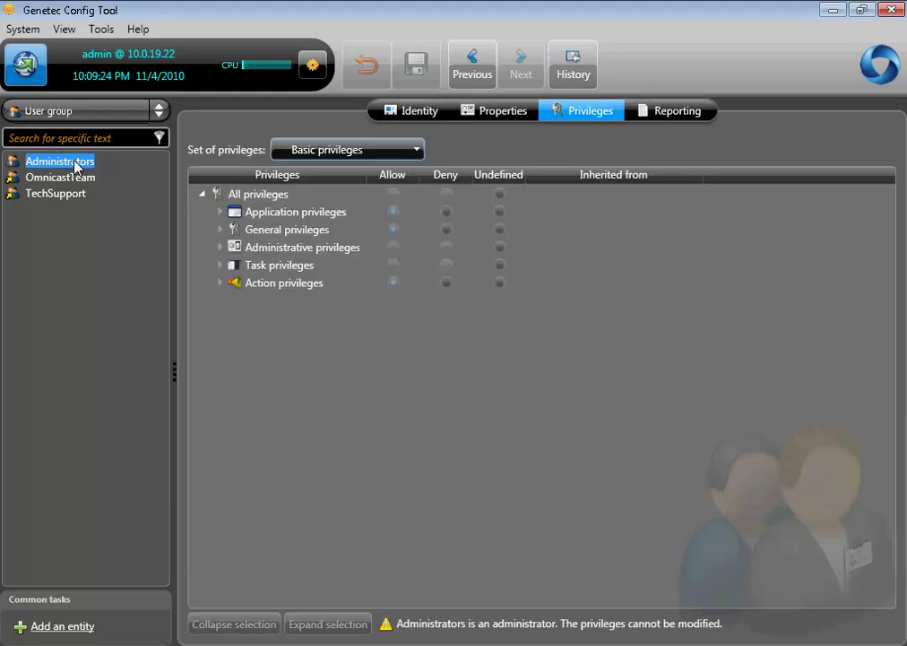
pyautogui.click(484, 117)
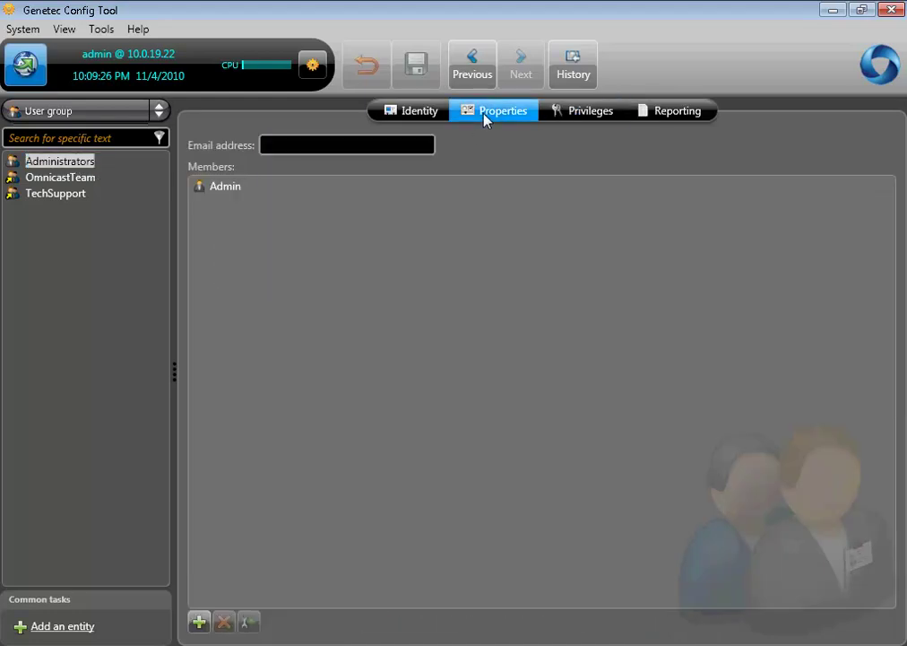
# Step: Add TechSupport as a member of the Administrators user group and save
pyautogui.click(201, 621)
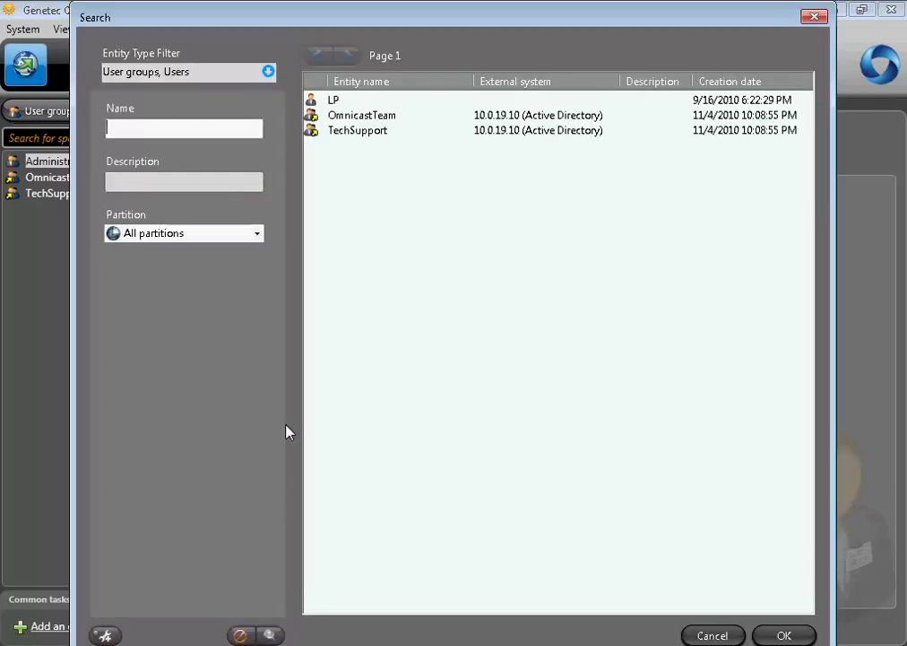
pyautogui.doubleClick(372, 131)
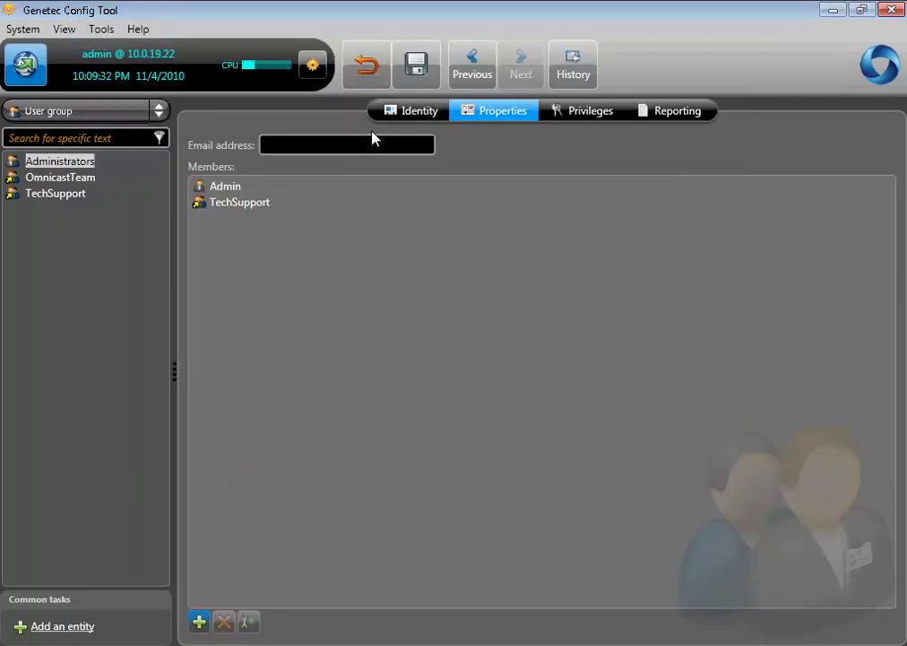
pyautogui.click(417, 72)
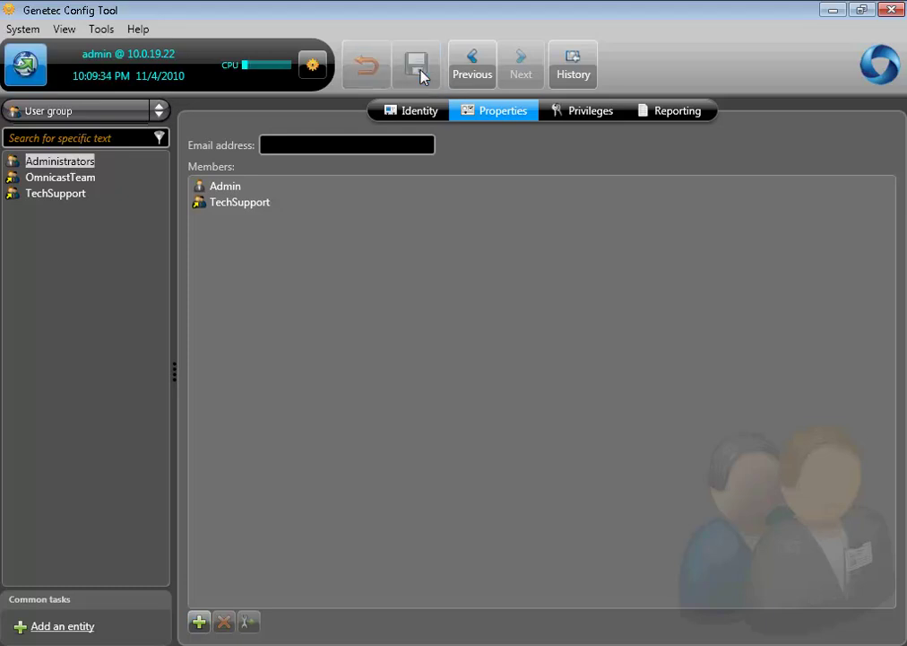
# Step: Log off the admin session and log back on to 10.0.19.22 using Windows credentials
pyautogui.click(27, 79)
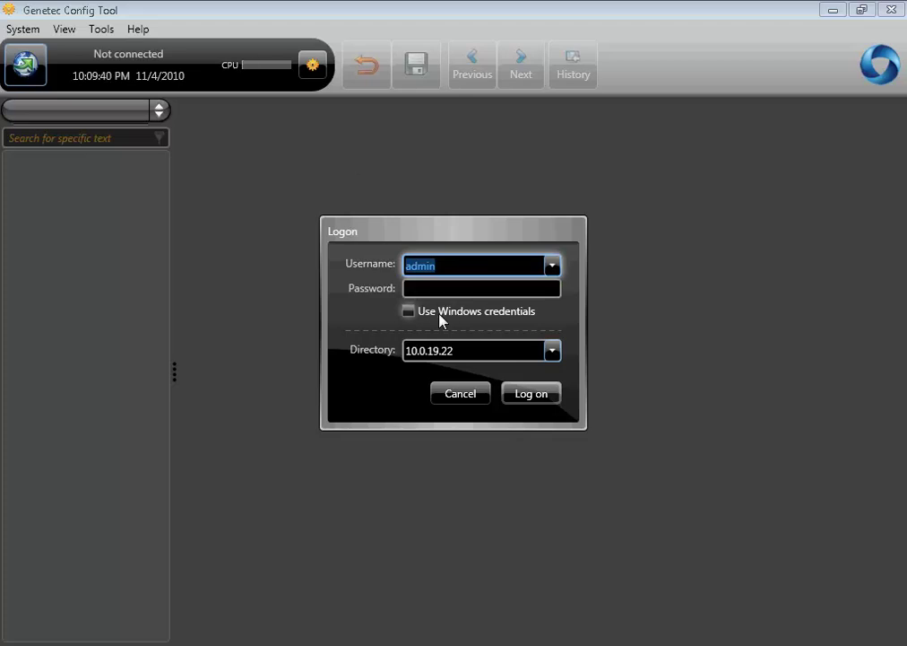
pyautogui.click(439, 314)
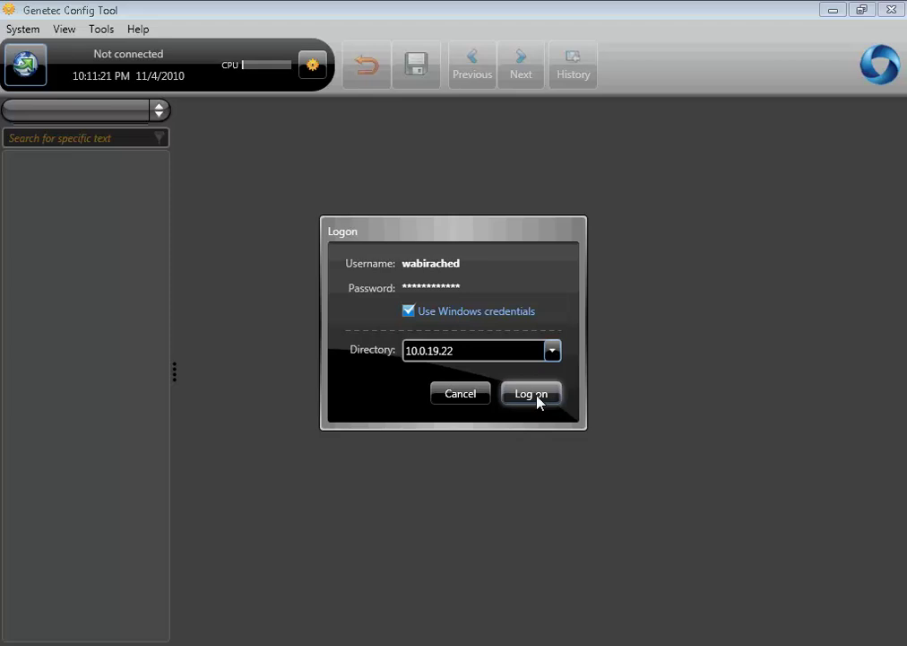
pyautogui.click(536, 400)
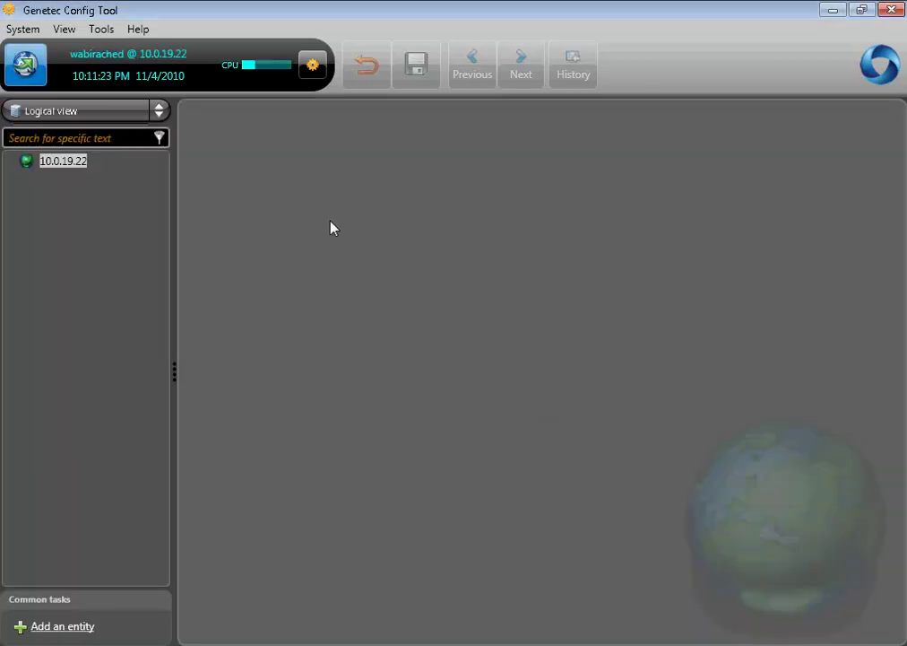
# Step: Open Security > User and view the synced Active Directory user's details
pyautogui.click(143, 113)
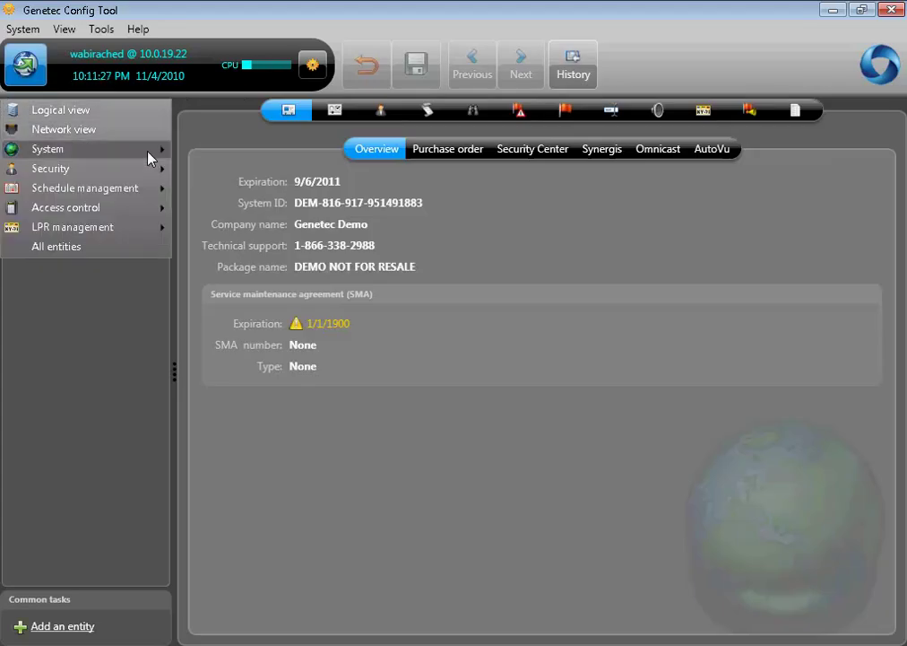
pyautogui.moveTo(153, 169)
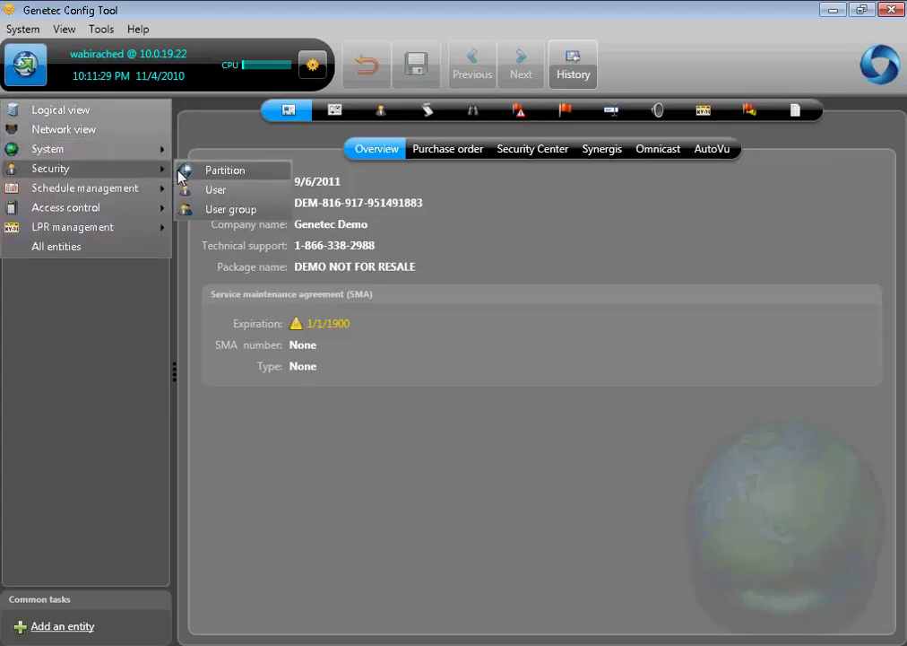
pyautogui.click(214, 191)
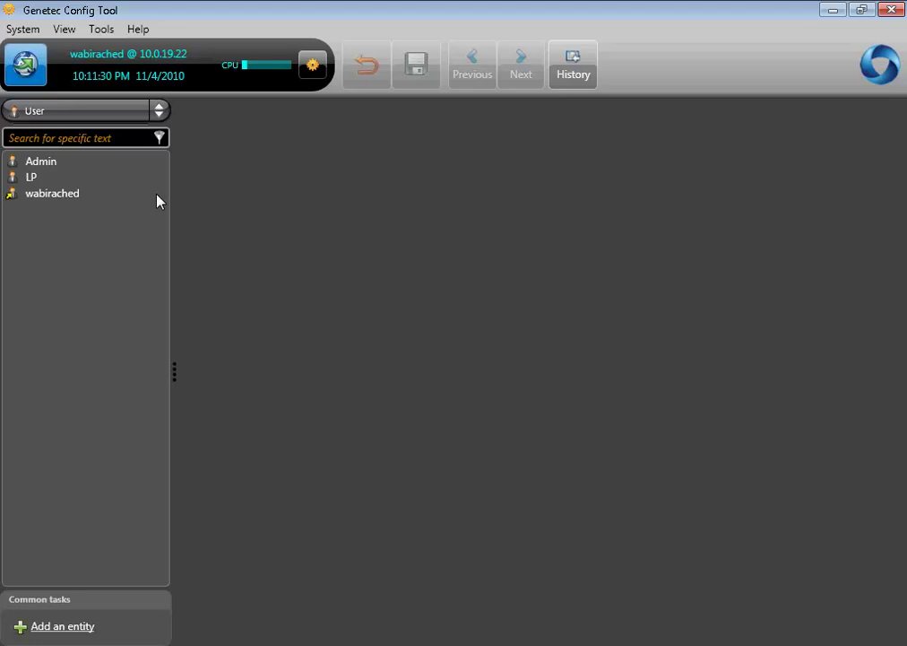
pyautogui.click(71, 203)
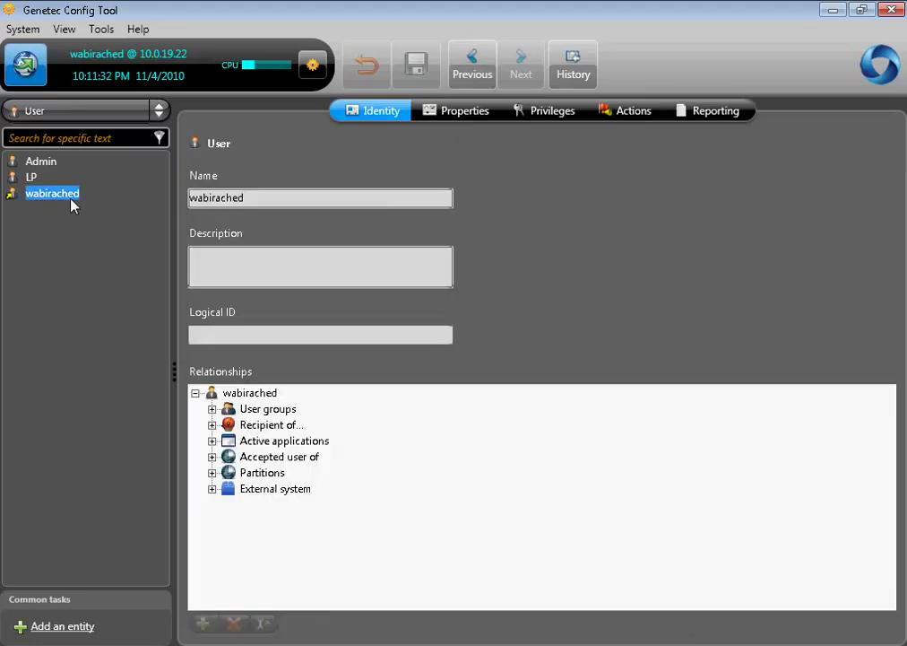
# Step: Switch to the Schedule management > Scheduled task list
pyautogui.click(101, 119)
pyautogui.moveTo(136, 189)
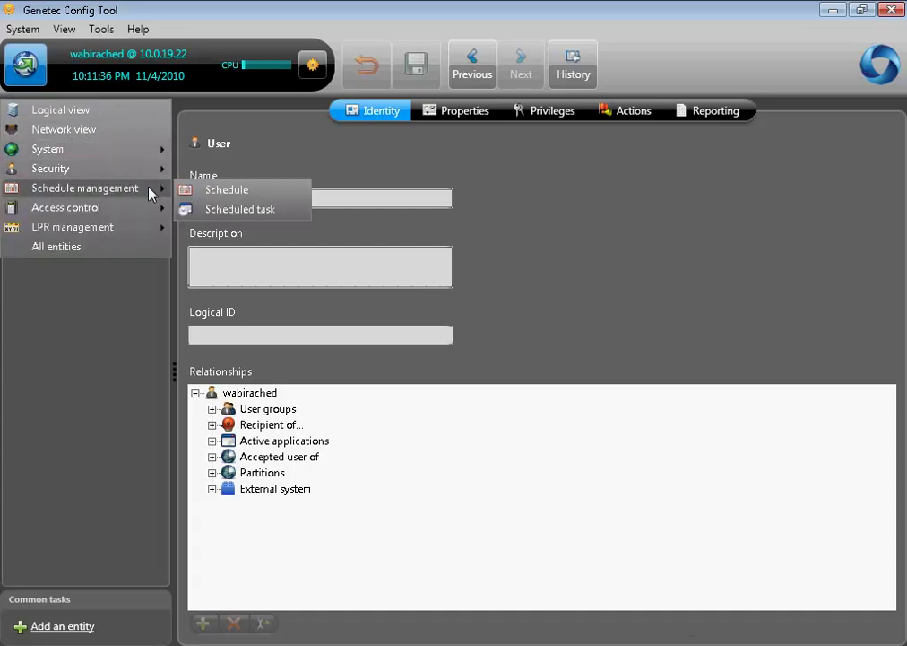
pyautogui.click(220, 210)
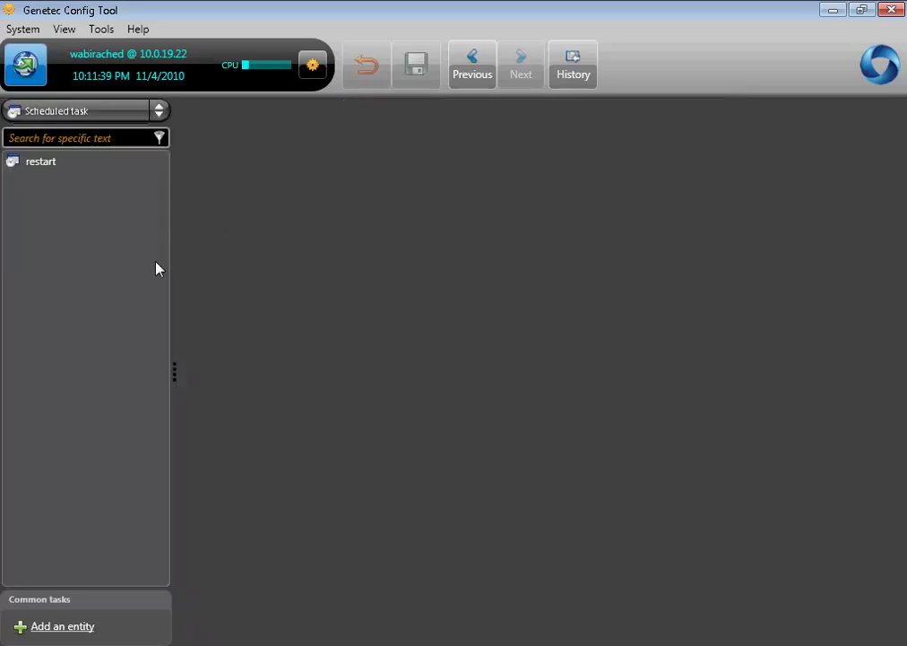
# Step: Create a scheduled task entity named AD_synch through the creation wizard
pyautogui.click(83, 629)
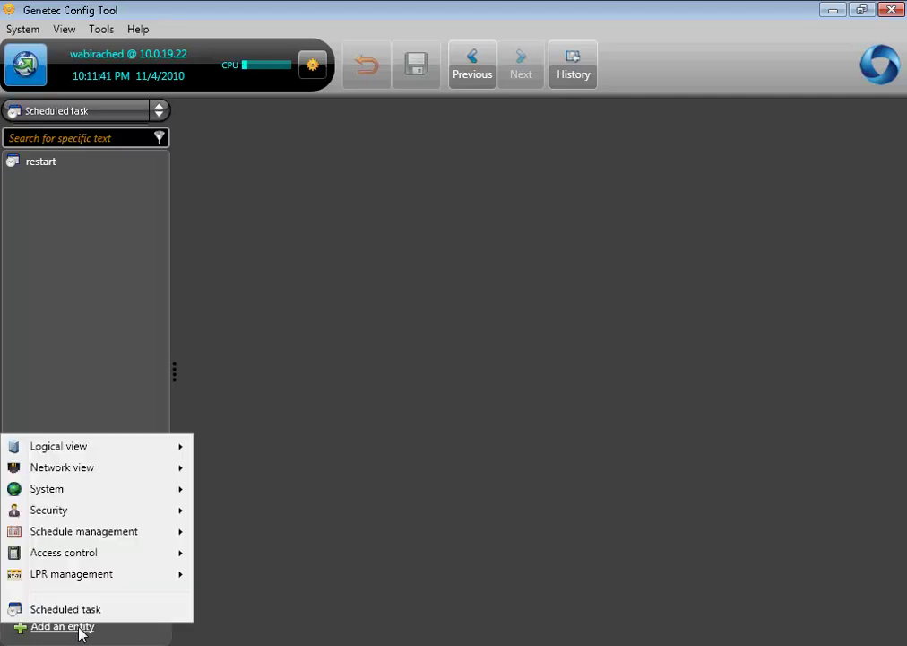
pyautogui.click(73, 609)
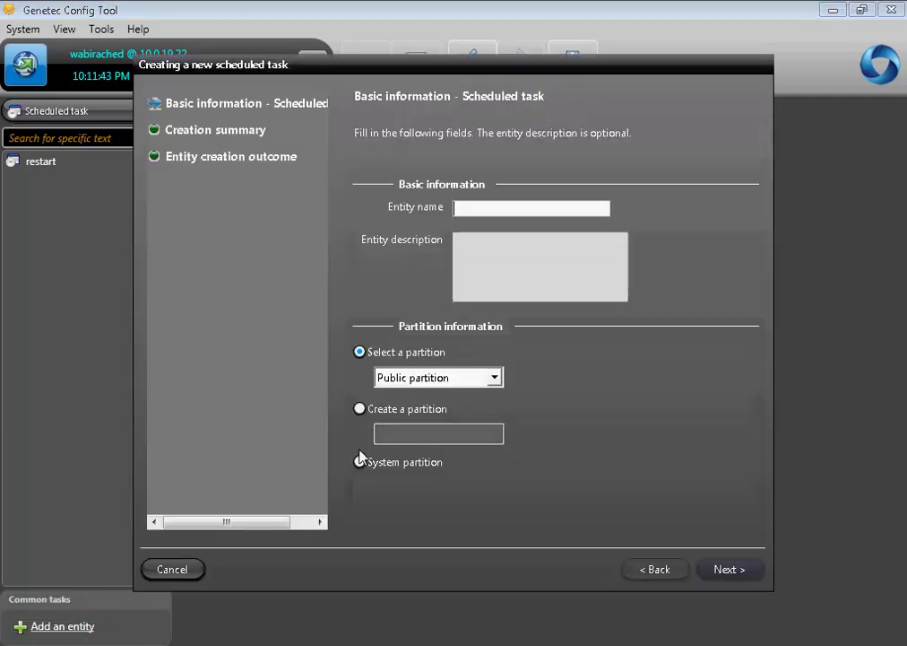
pyautogui.write('AD_')
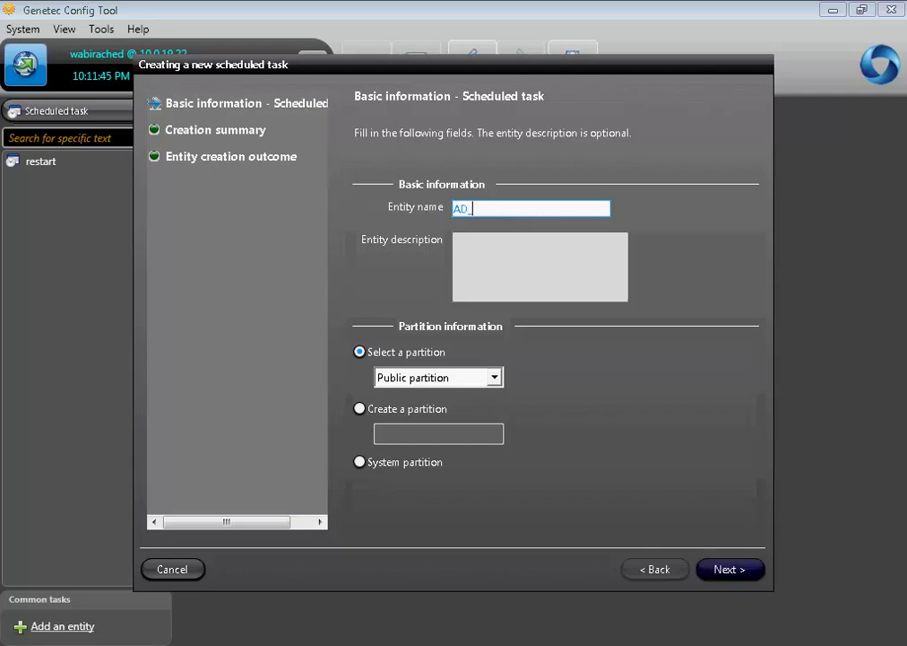
pyautogui.write('synch')
pyautogui.click(734, 575)
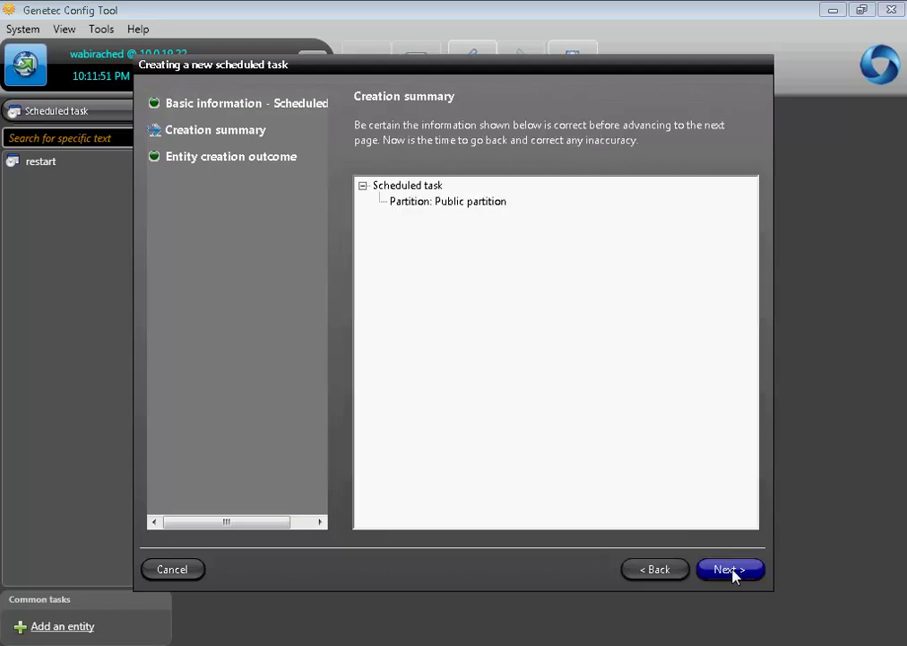
pyautogui.click(731, 570)
pyautogui.click(731, 570)
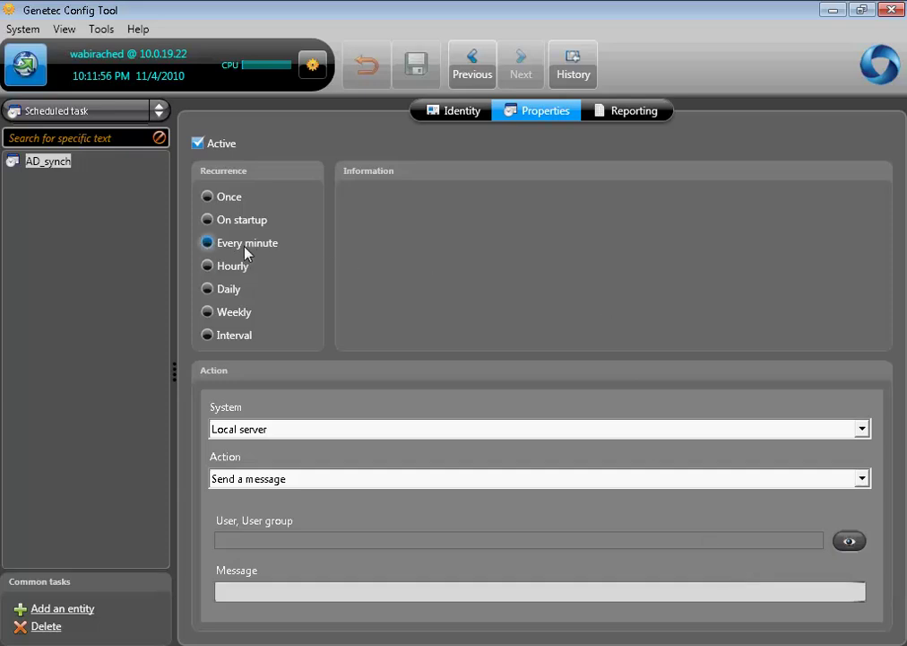
# Step: Set AD_synch to recur weekly on Monday
pyautogui.click(235, 314)
pyautogui.click(387, 227)
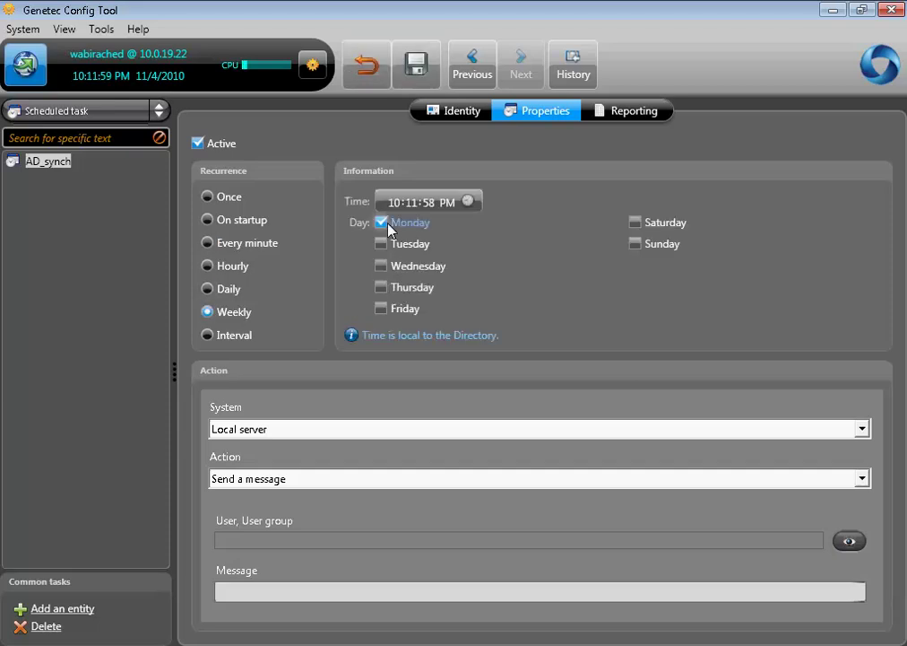
pyautogui.click(473, 205)
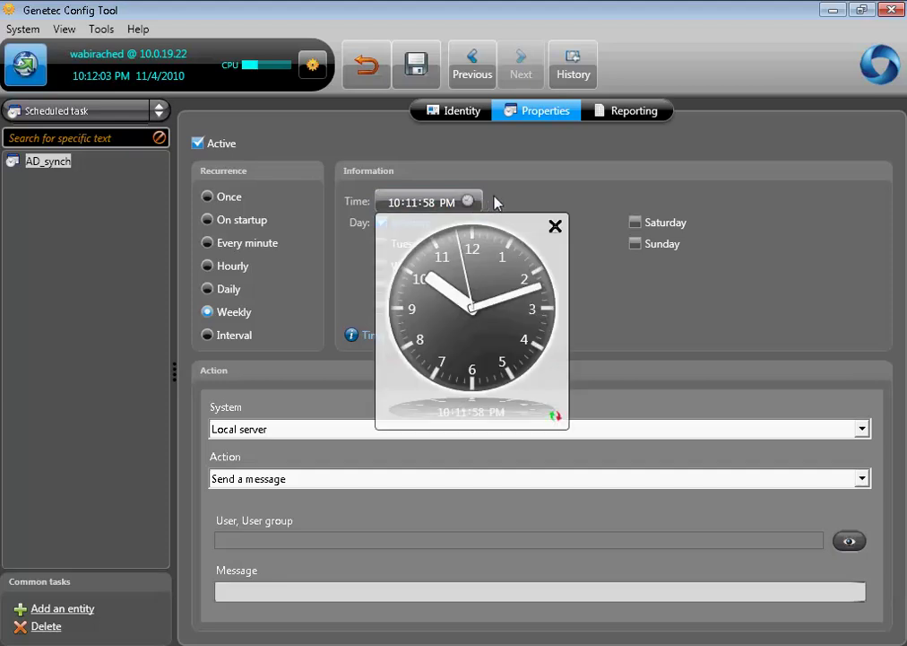
pyautogui.click(555, 226)
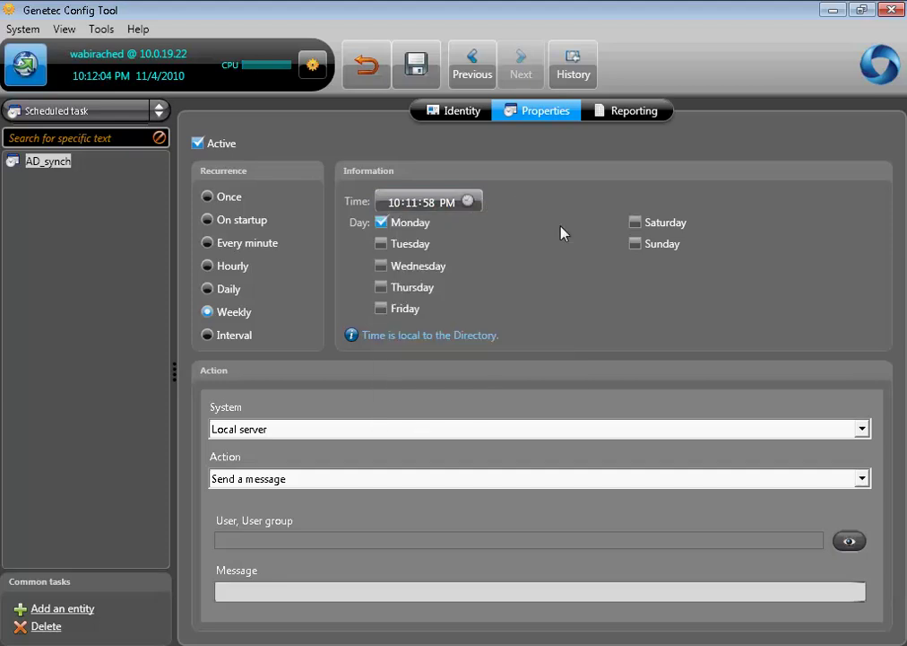
# Step: Target the 10.0.19.10 Active Directory with Trigger synchronization and save the task
pyautogui.click(480, 428)
pyautogui.click(437, 462)
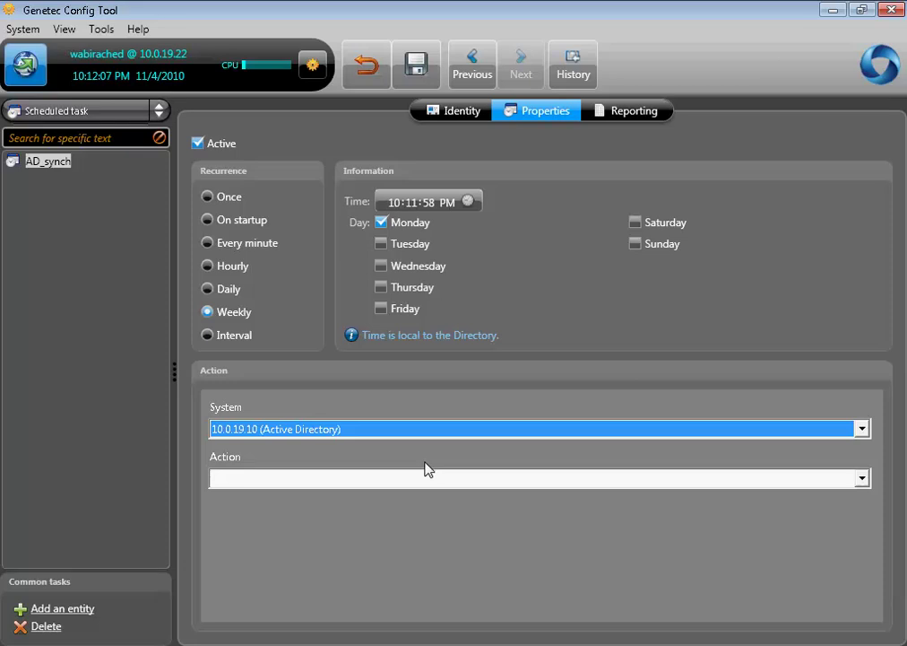
pyautogui.click(429, 478)
pyautogui.click(438, 498)
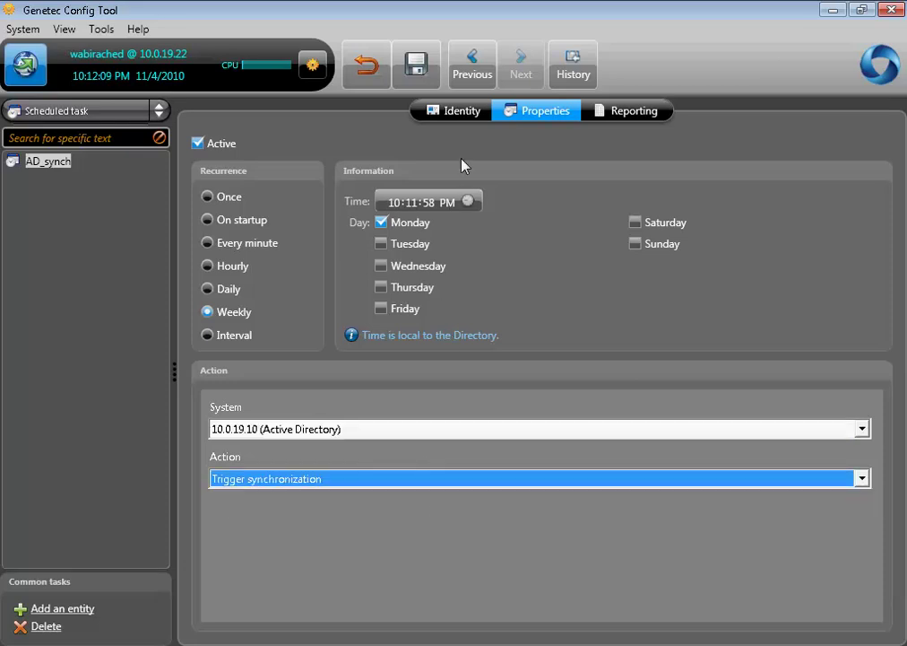
pyautogui.click(418, 67)
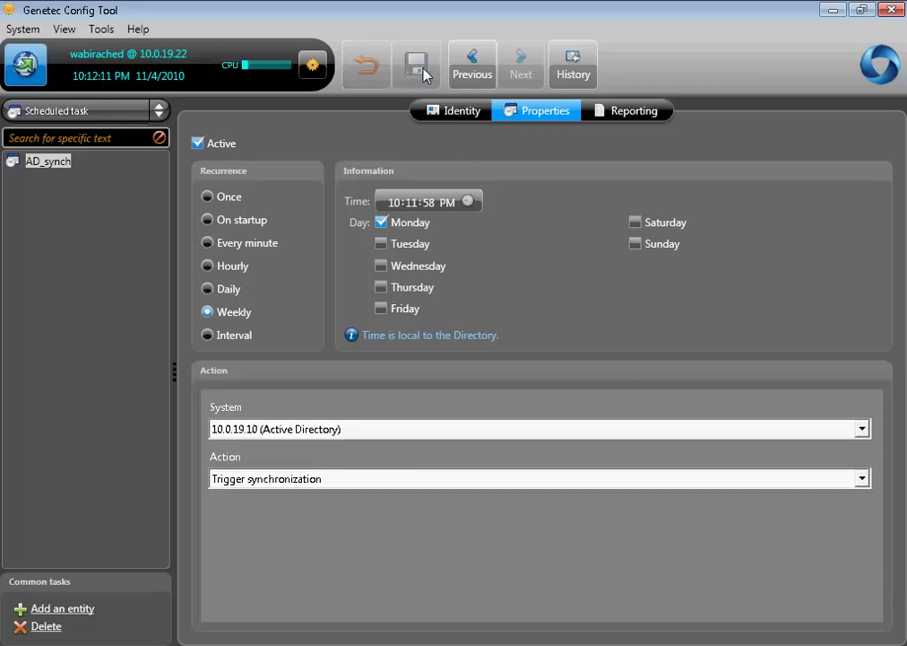